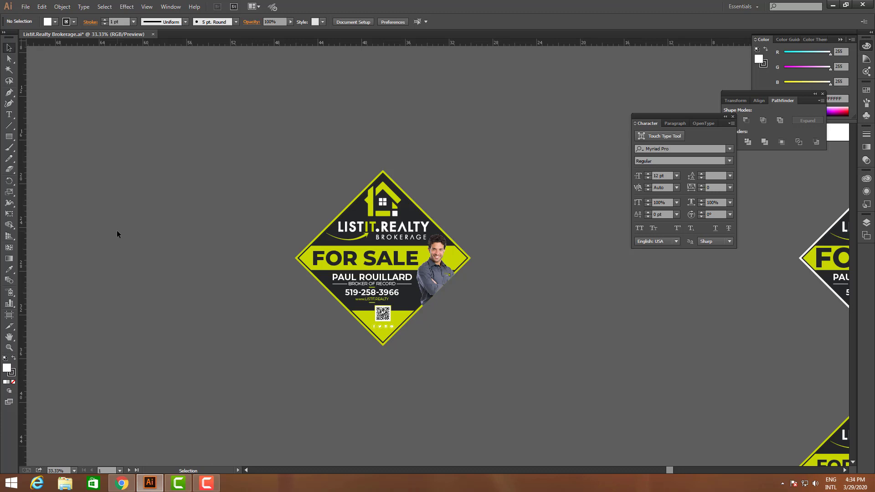
key(z)
drag(283, 141, 508, 329)
scroll(468, 319, down, 1)
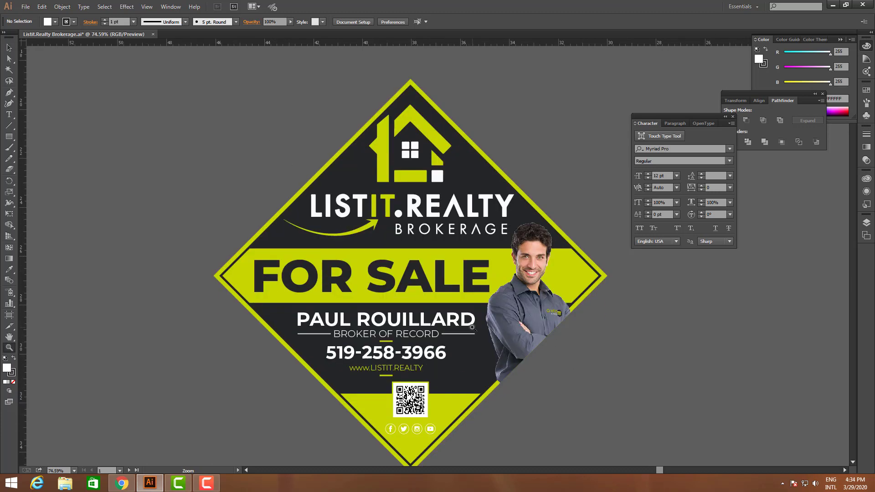
scroll(477, 329, down, 1)
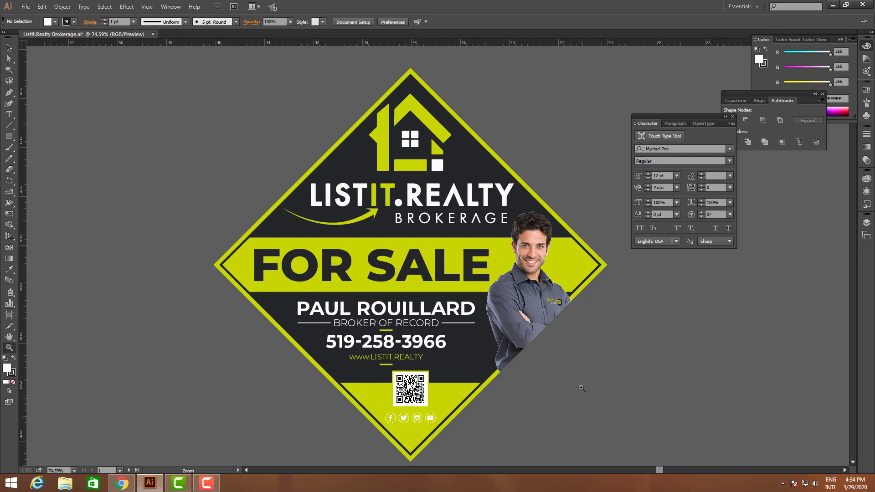
click(9, 192)
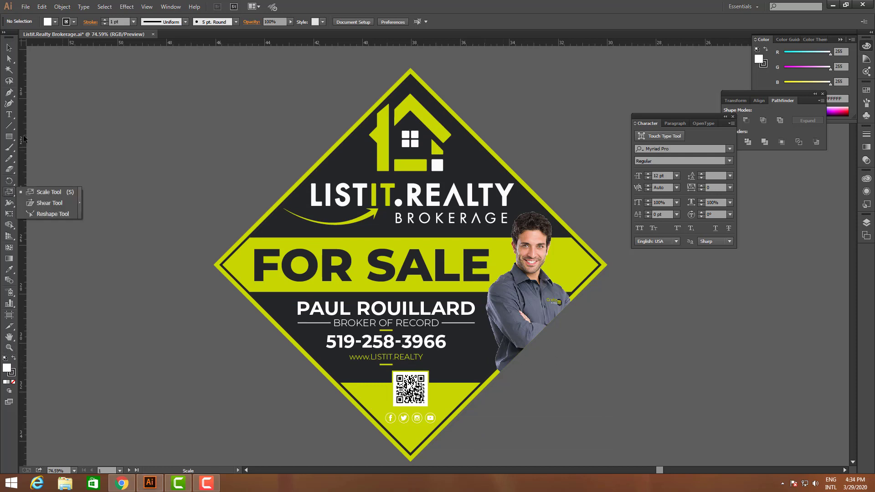
click(11, 49)
click(51, 195)
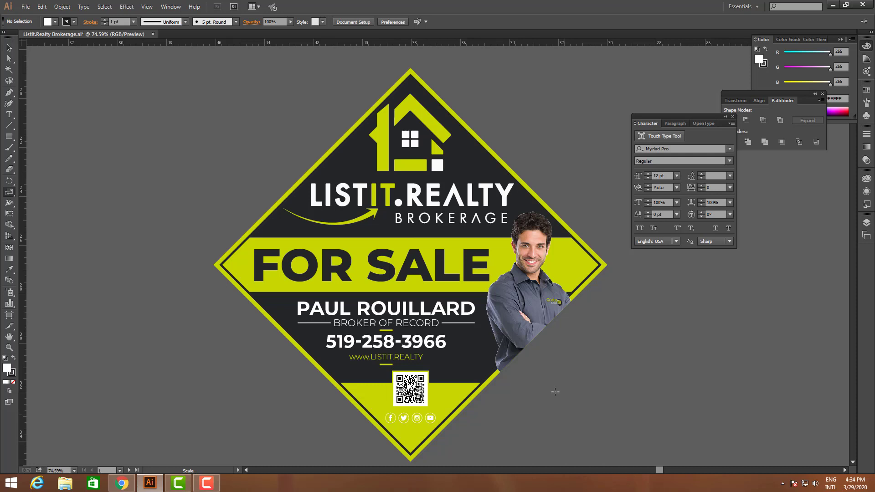
- Hide the artboards so the For Sale sign sits on a plain white canvas
key(v)
key(ctrl+shift+h)
drag(553, 370, 555, 365)
key(z)
alt+click(443, 290)
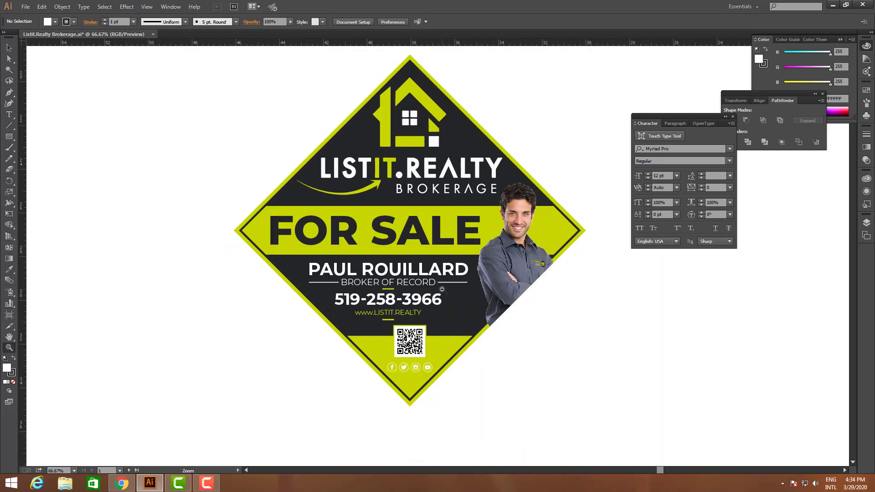
alt+click(442, 290)
drag(138, 137, 698, 374)
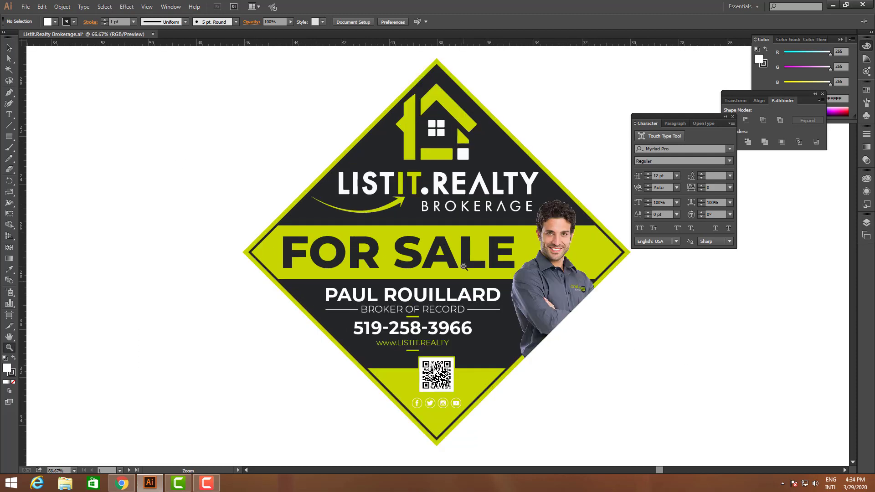
- Select the whole For Sale sign and try scaling it freehand to about 66% width and 50% height
key(v)
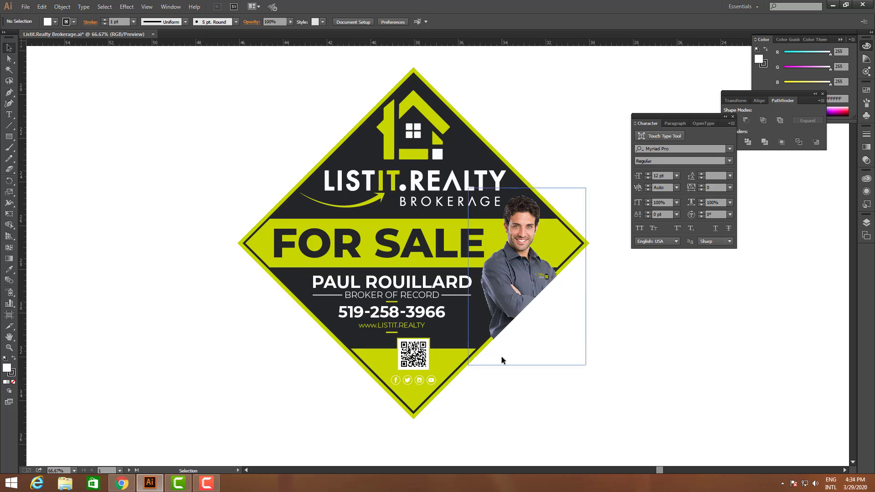
scroll(542, 410, up, 2)
drag(205, 139, 625, 424)
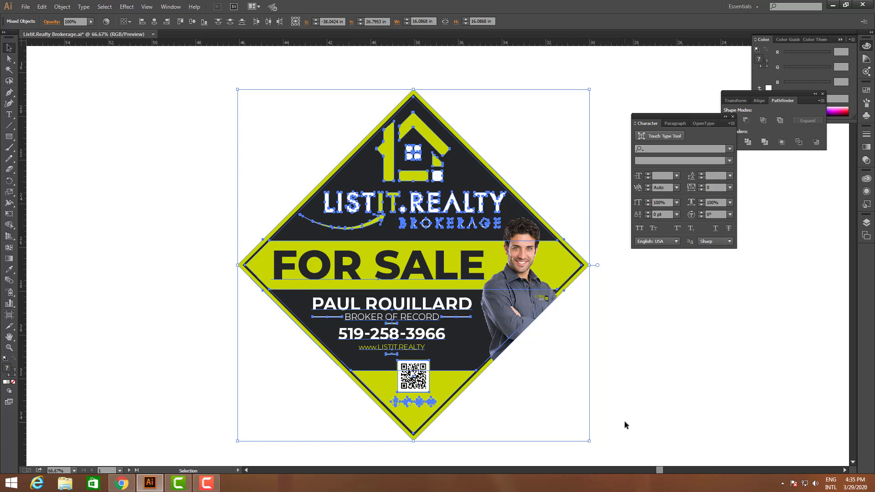
drag(9, 192, 46, 193)
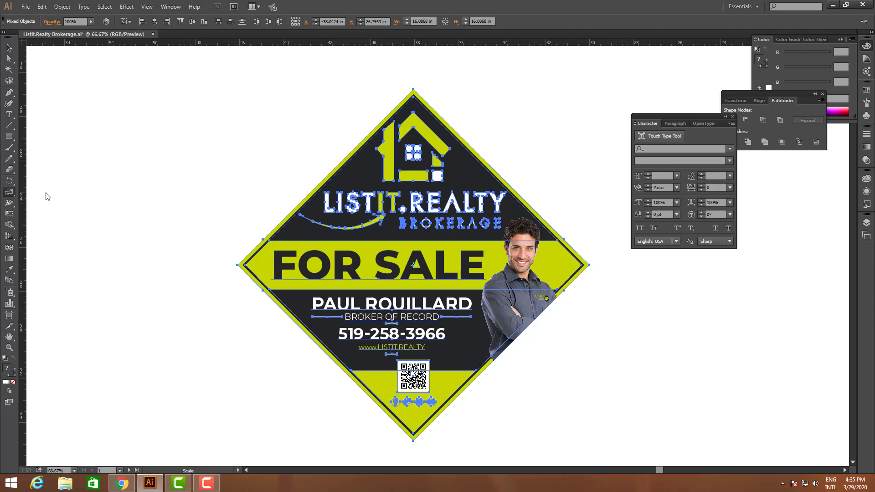
drag(460, 244, 443, 256)
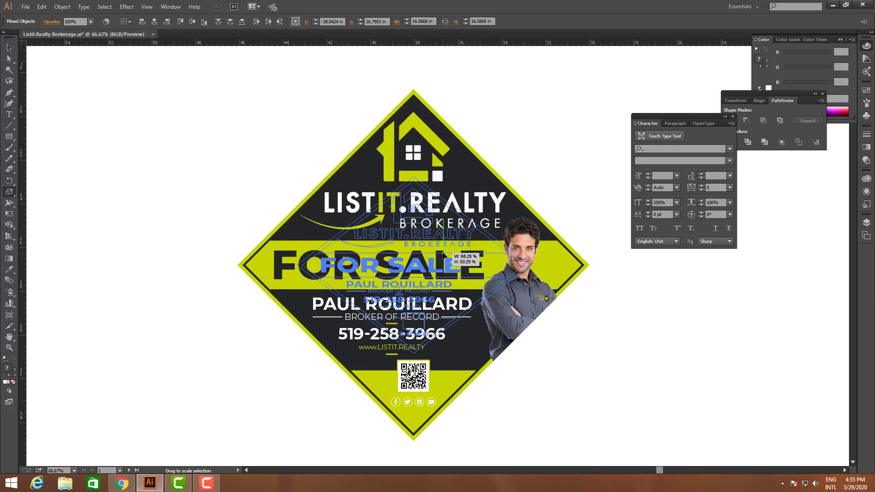
drag(444, 256, 443, 257)
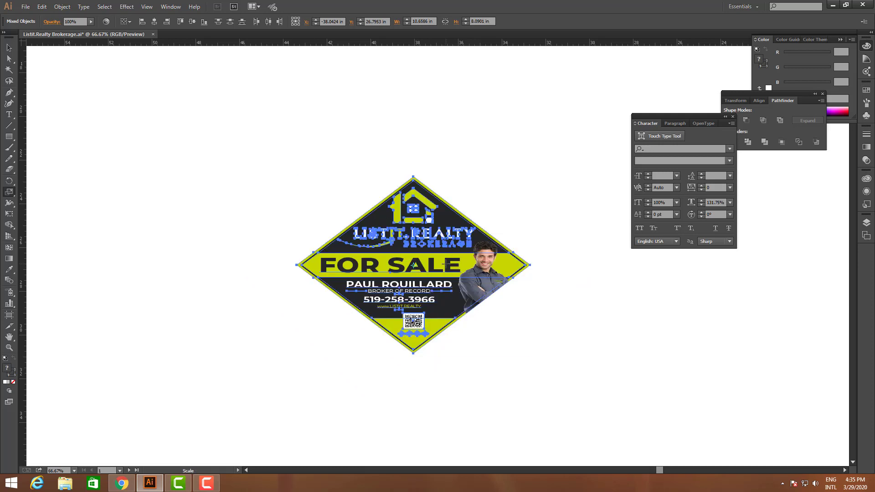
- Undo the sign's freehand scaling and a small trial move of the sign
key(ctrl+z)
key(v)
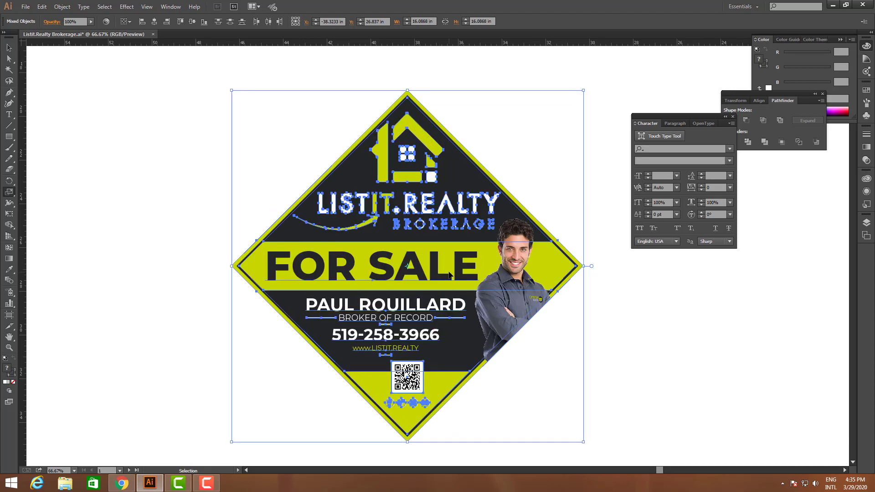
drag(449, 273, 429, 268)
key(ctrl+z)
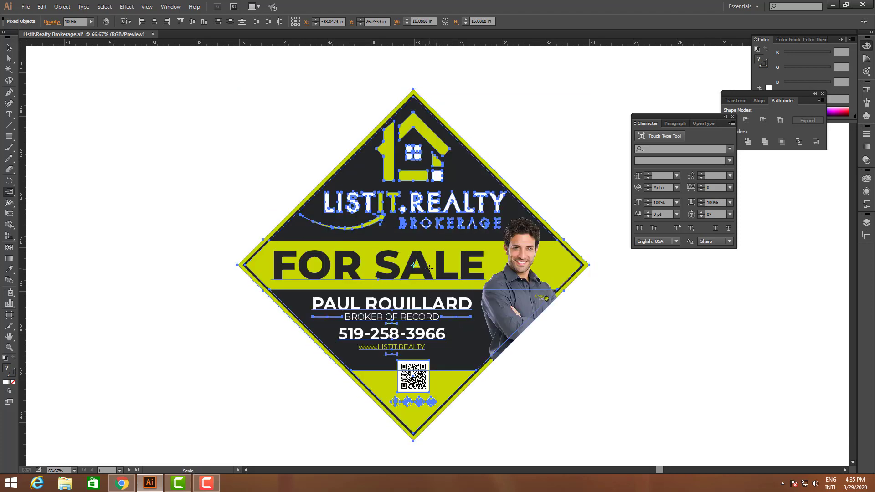
alt+click(413, 265)
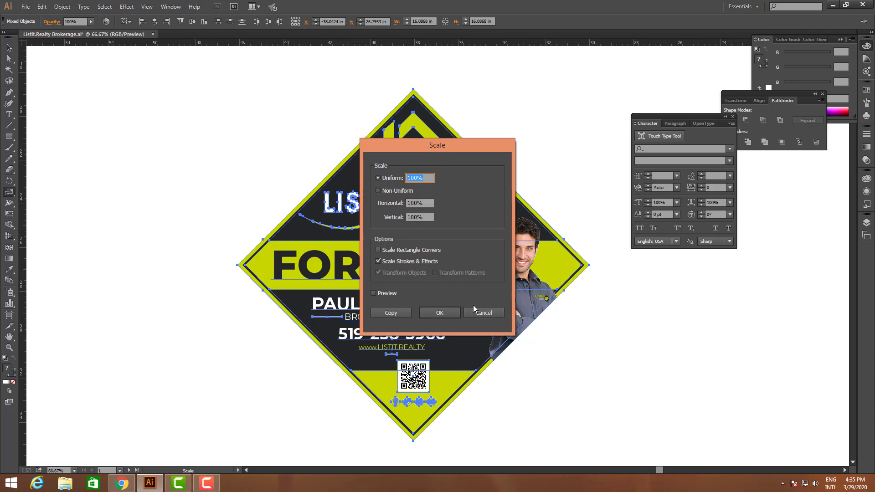
click(477, 309)
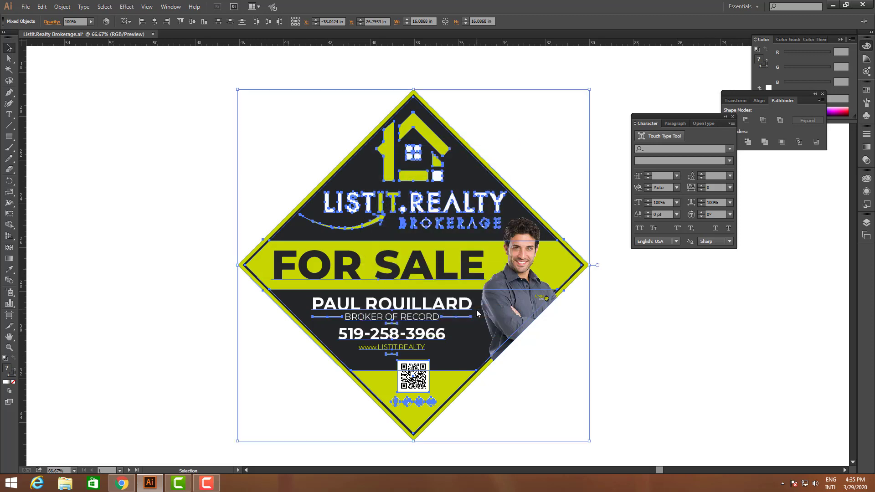
- Select the whole For Sale sign and scale it uniformly to 50% with the Scale tool's numeric settings
click(543, 372)
key(z)
alt+click(453, 305)
key(v)
drag(242, 113, 601, 354)
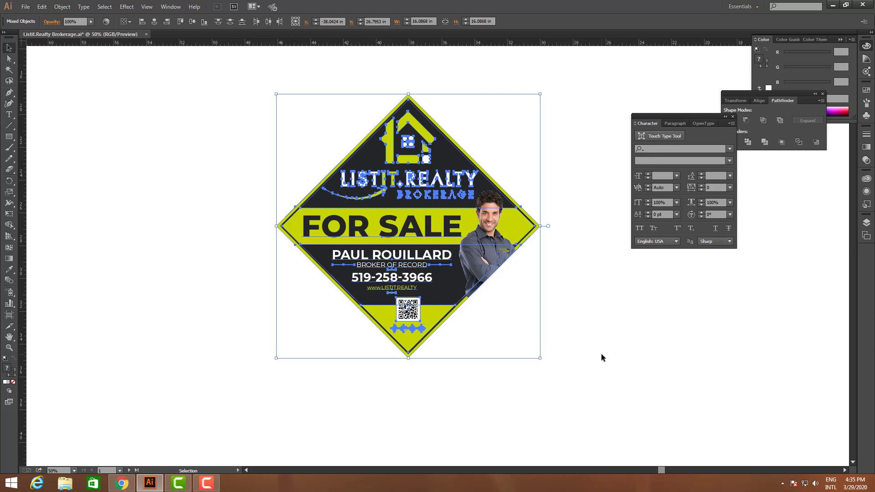
click(9, 192)
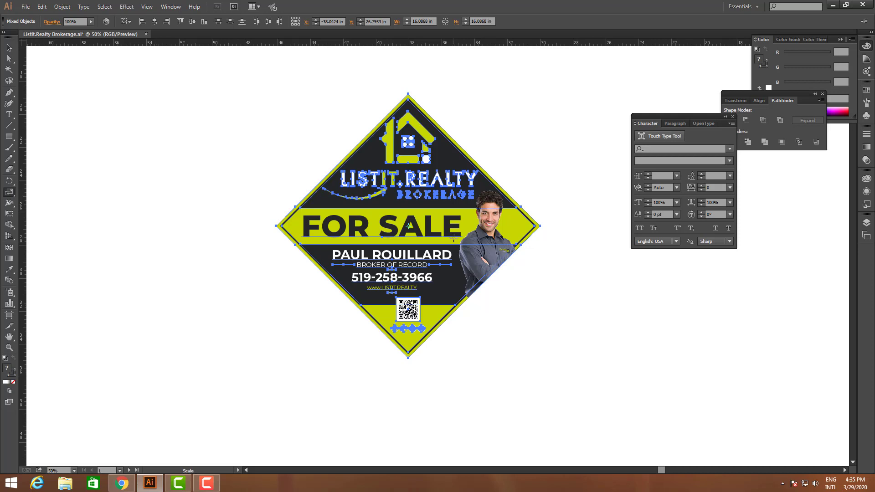
key(Return)
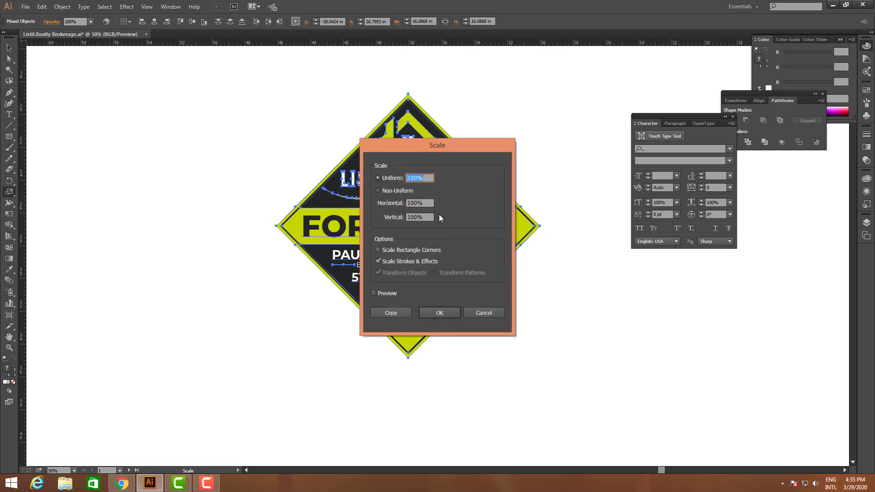
drag(418, 153, 463, 173)
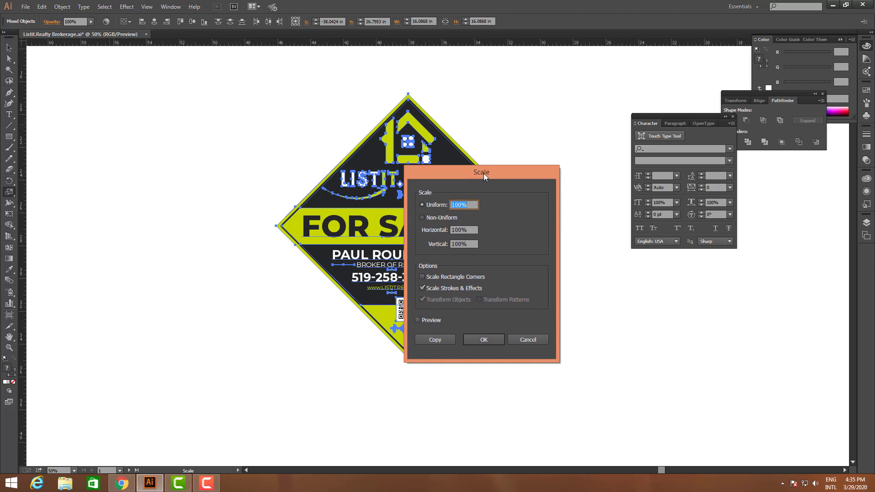
drag(483, 173, 580, 226)
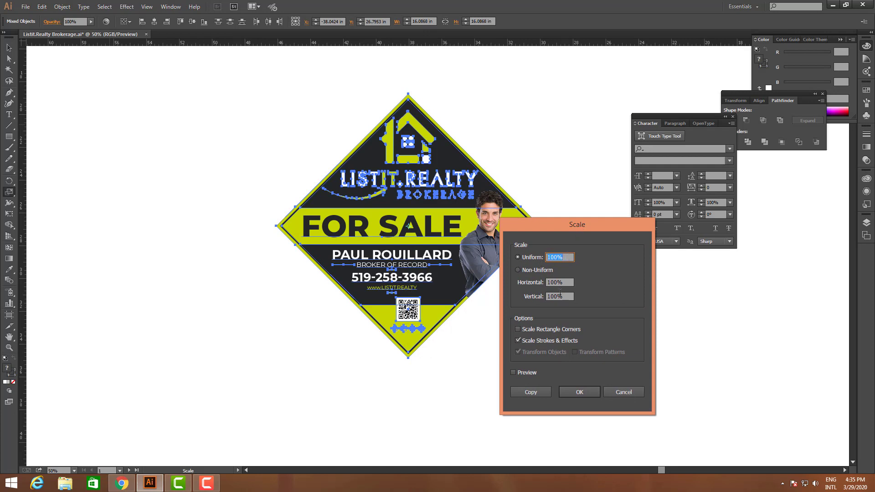
text(10)
key(BackSpace)
key(BackSpace)
text(50)
drag(572, 216, 580, 164)
click(588, 339)
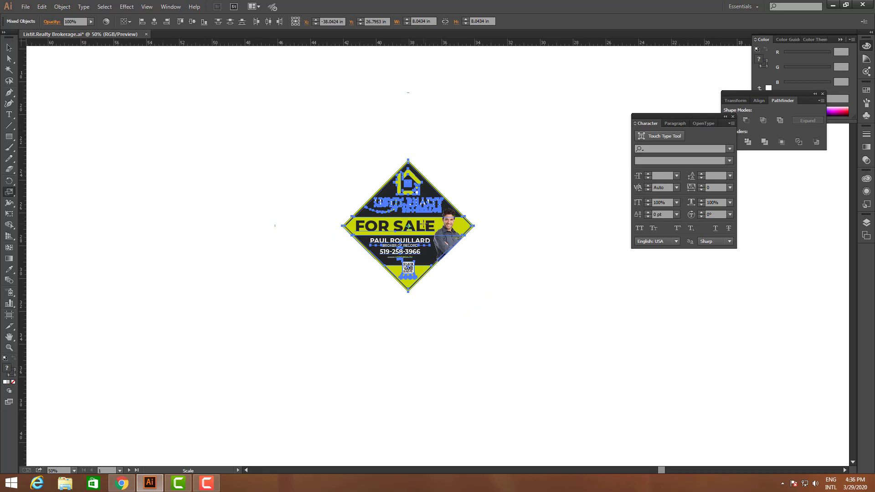
- Scale the selected sign uniformly by 200%
key(Return)
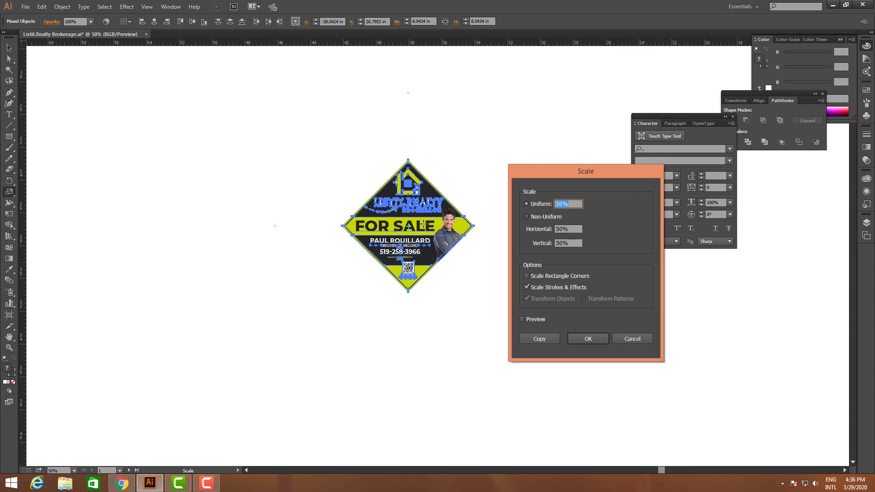
text(200)
key(Return)
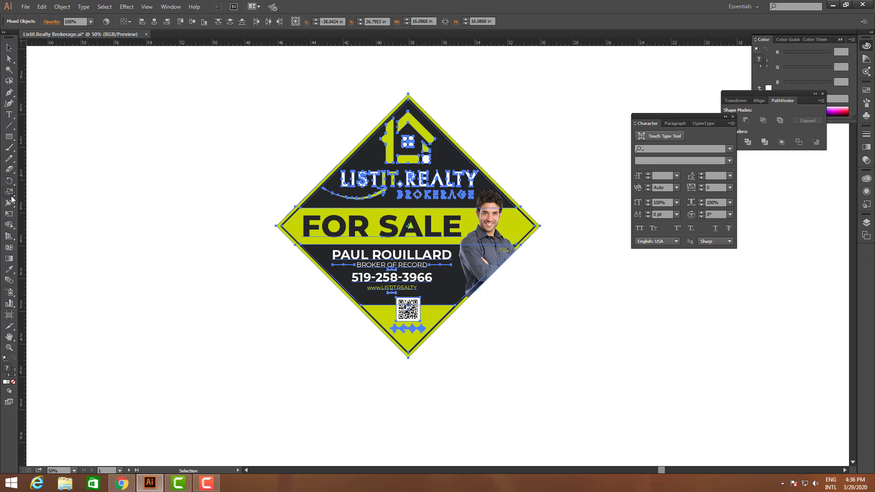
- Try scaling the whole sign freehand with the Scale tool and undo the attempt
click(8, 191)
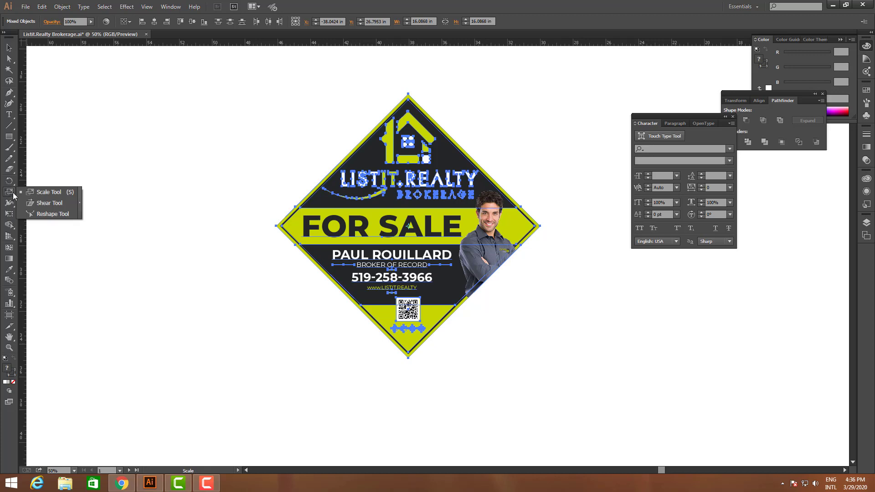
click(40, 194)
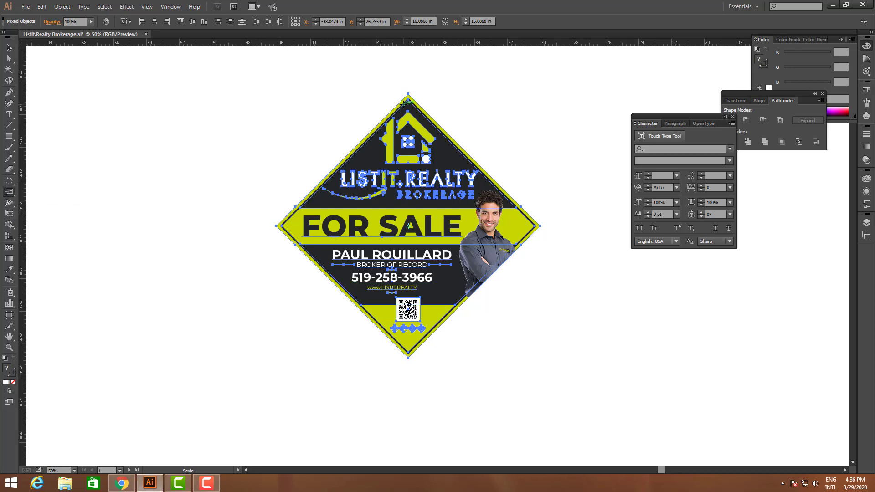
drag(409, 106, 407, 127)
mouse_move(472, 225)
mouse_down()
mouse_move(480, 216)
mouse_move(468, 237)
mouse_move(478, 222)
mouse_move(461, 226)
mouse_move(486, 225)
mouse_move(449, 214)
mouse_move(437, 201)
mouse_move(424, 230)
mouse_move(483, 229)
mouse_up()
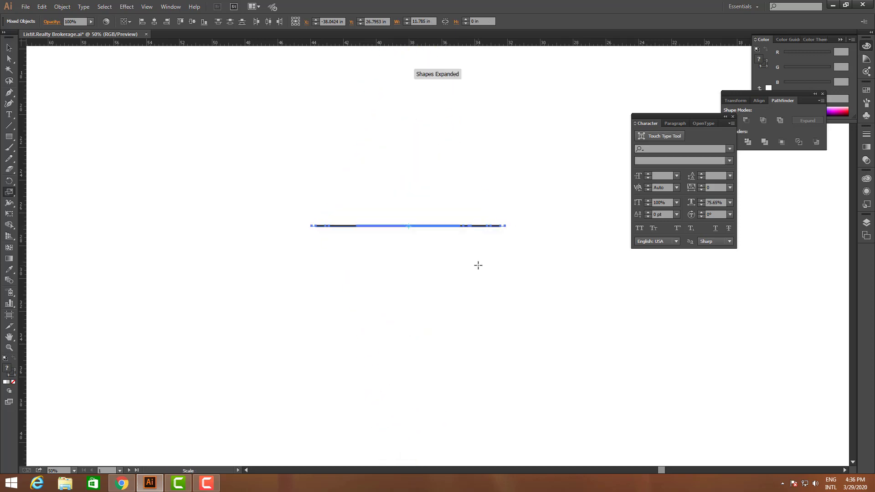
key(ctrl+z)
key(ctrl+z)
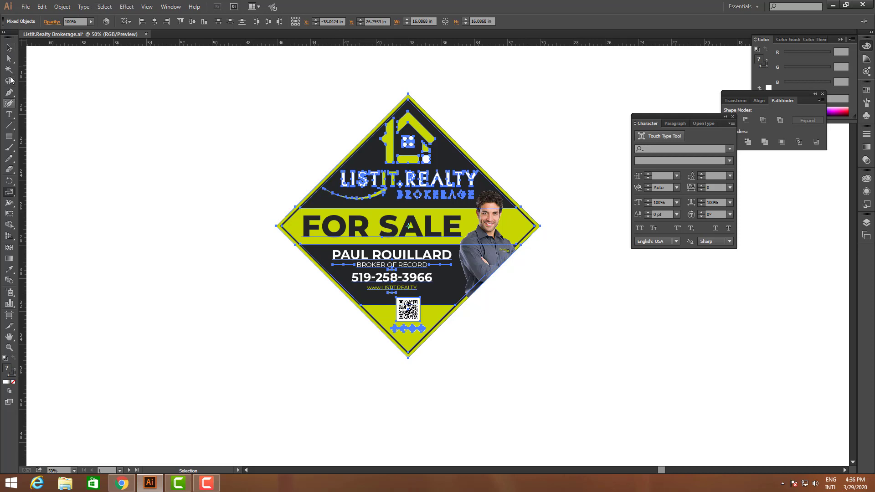
- Draw a rectangle about 15.36 by 8.36 in below the sign and swap its fill and stroke for a dark fill
click(9, 48)
click(398, 372)
scroll(397, 372, down, 2)
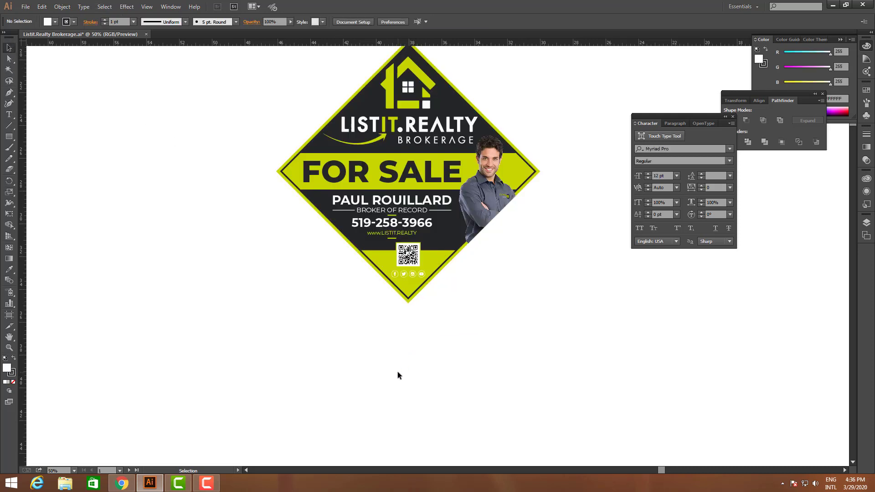
click(9, 136)
drag(81, 272, 333, 409)
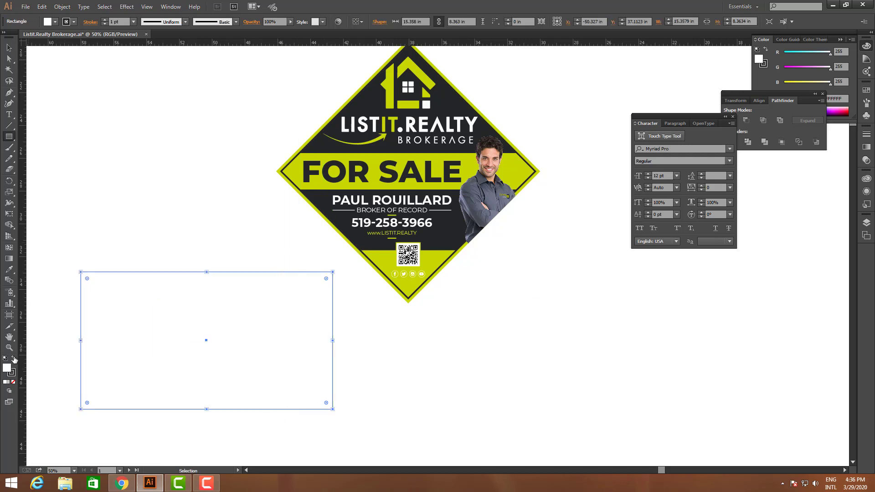
click(15, 359)
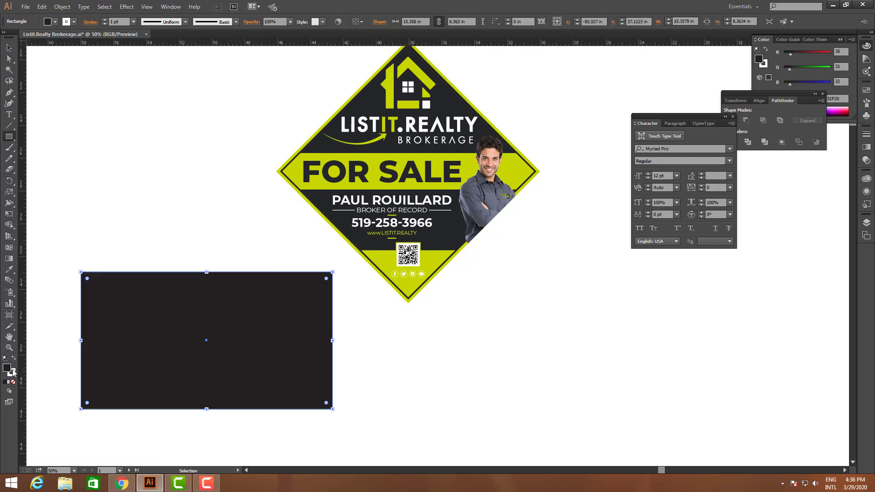
- Resize the dark rectangle to 3 in wide and 2 in high
click(738, 100)
click(794, 112)
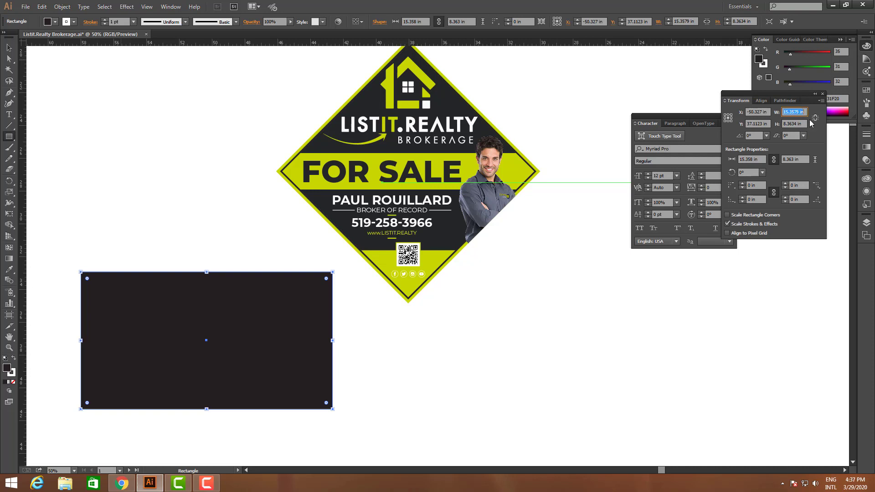
text(3)
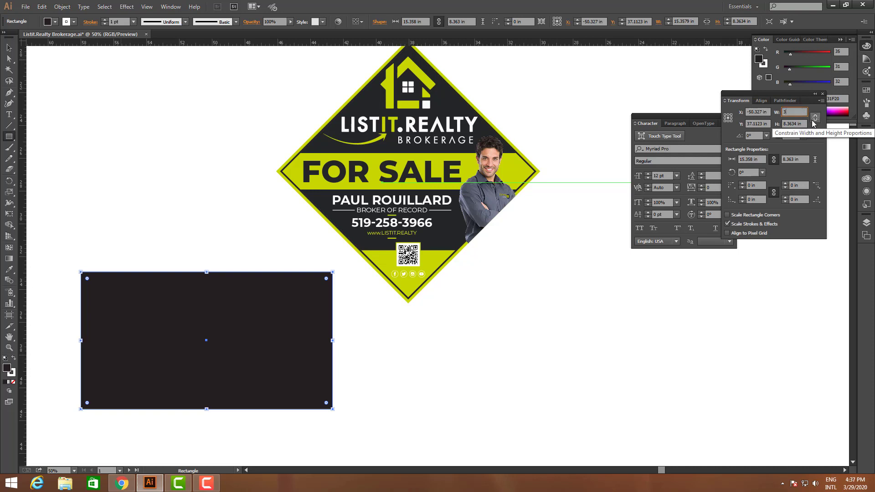
key(Tab)
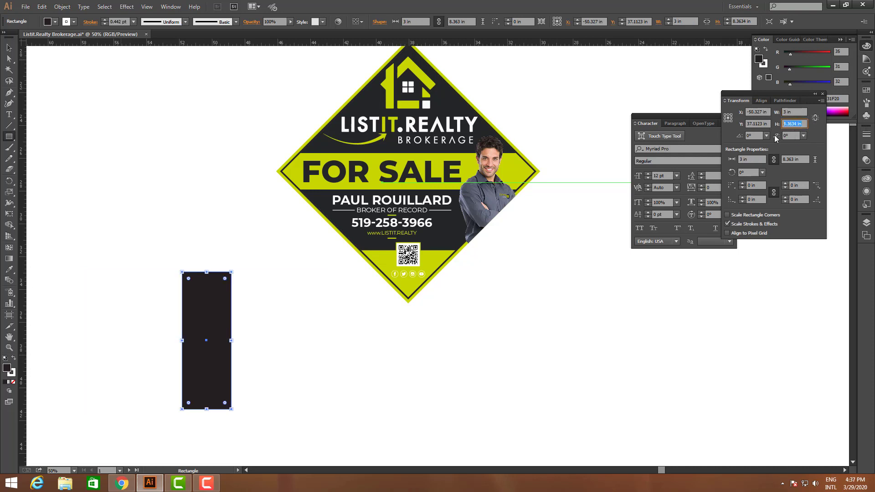
text(2)
key(Return)
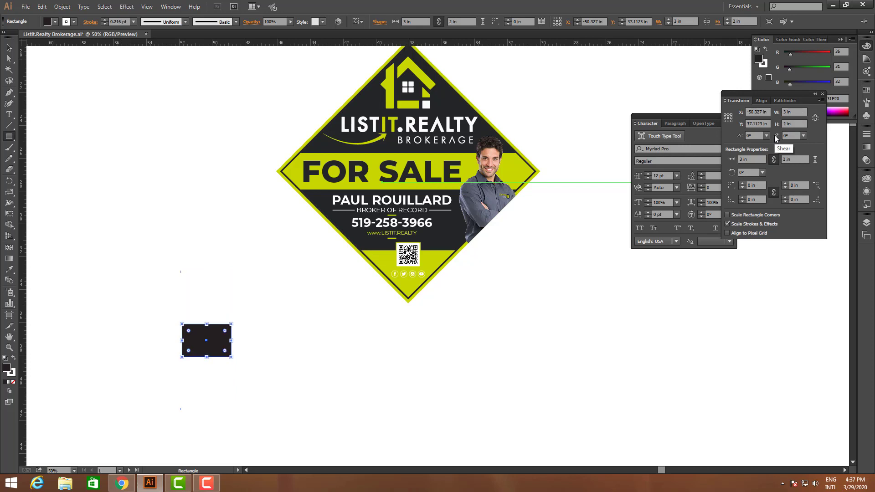
click(9, 49)
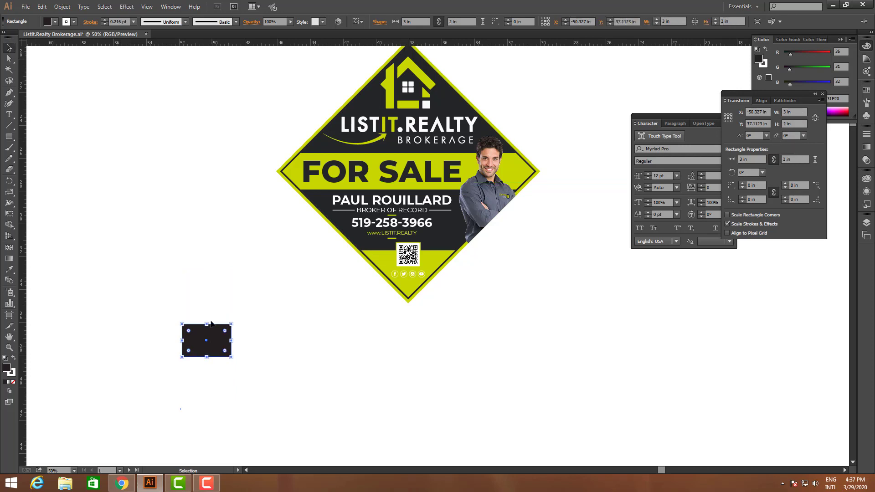
- Move the dark rectangle up and resize it to 48 in wide and 14 in high
drag(213, 326, 212, 272)
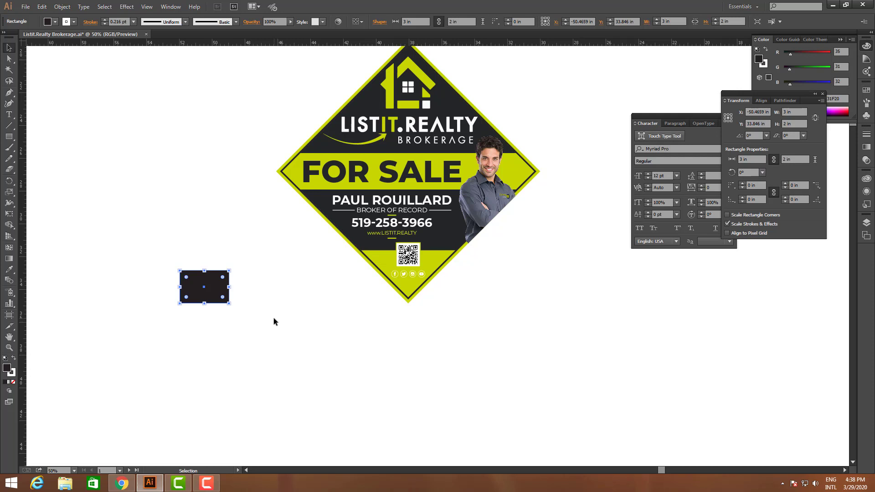
click(795, 112)
text(48)
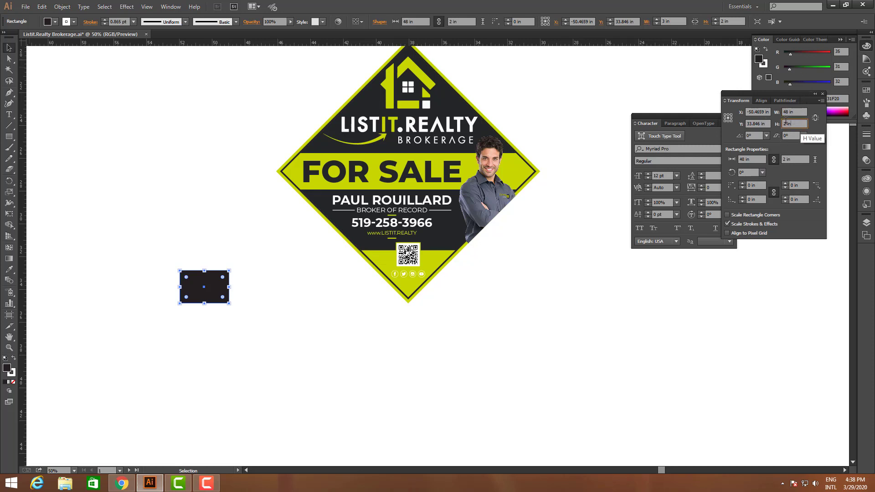
key(Tab)
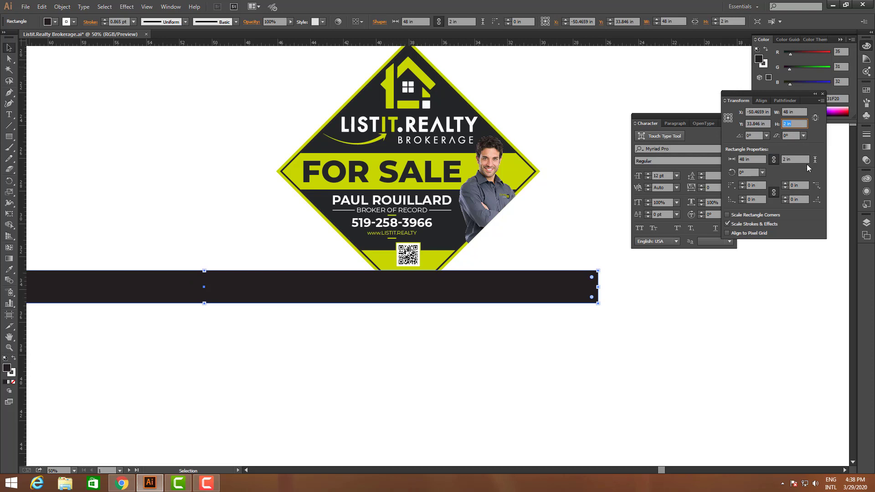
text(14)
key(Return)
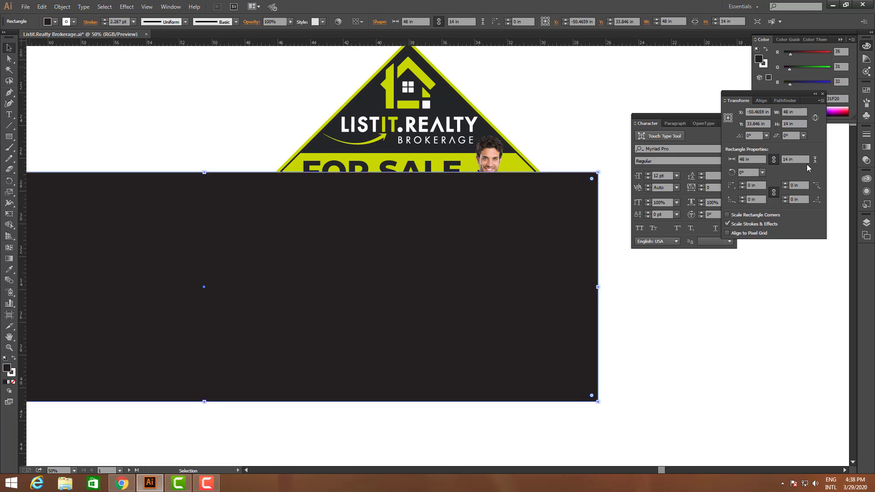
- Move the enlarged rectangle clear of the sign and delete it
drag(356, 301, 526, 377)
drag(463, 363, 492, 381)
scroll(496, 341, down, 1)
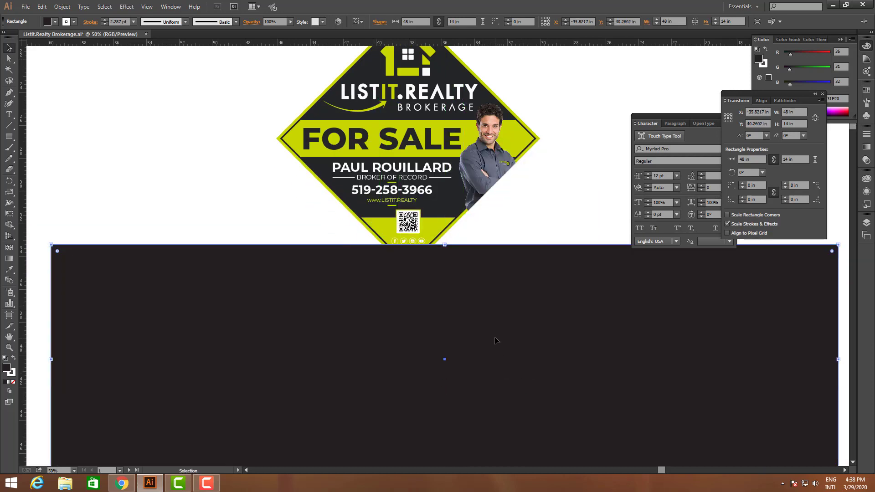
scroll(495, 340, down, 3)
drag(505, 297, 505, 323)
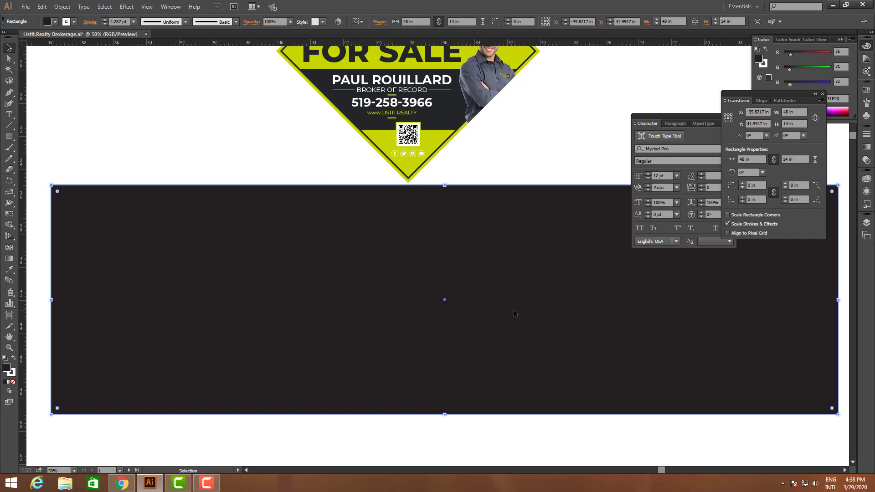
key(Delete)
- Draw a dark rectangle about 10.44 by 5.17 in beside the sign's lower corner and resize it to 3 in wide and 2 in high
click(9, 136)
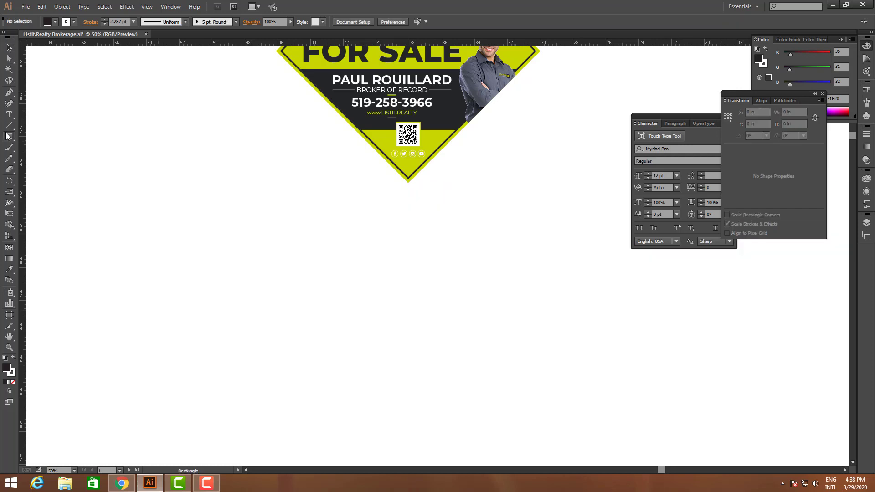
mouse_move(164, 161)
mouse_down()
mouse_move(344, 230)
mouse_move(335, 246)
mouse_up()
click(801, 112)
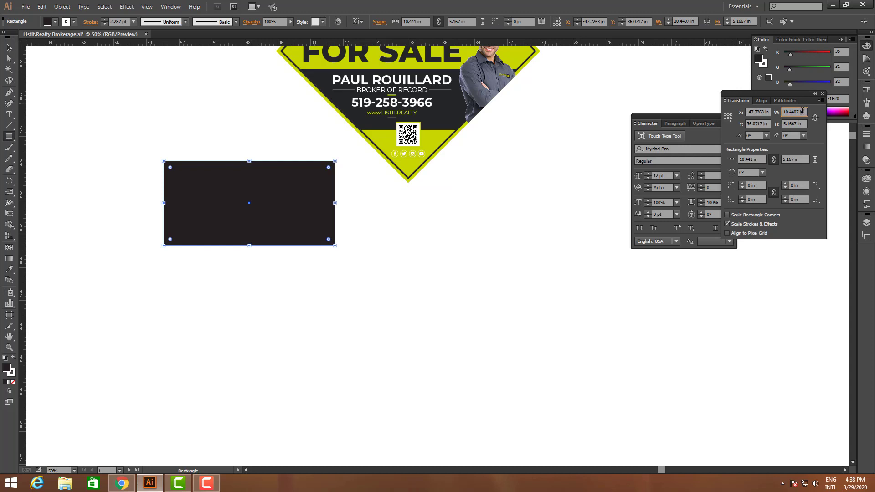
triple_click(801, 112)
text(3)
key(Tab)
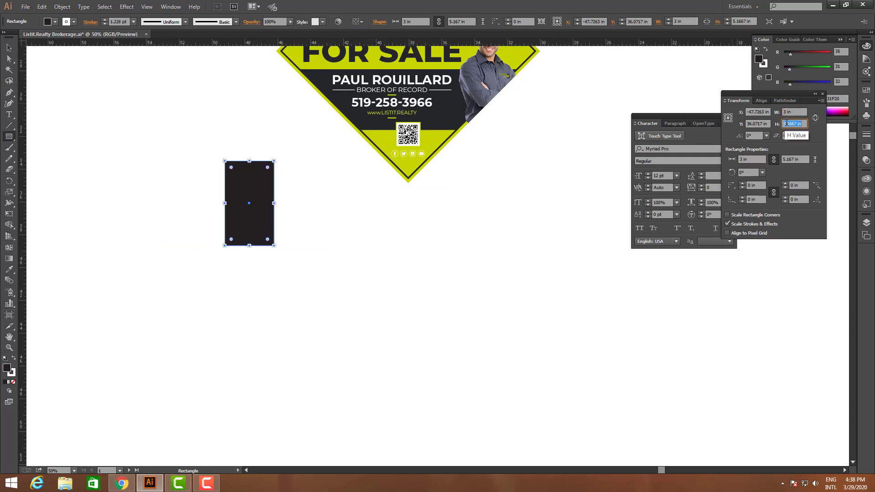
text(2)
key(Return)
click(9, 52)
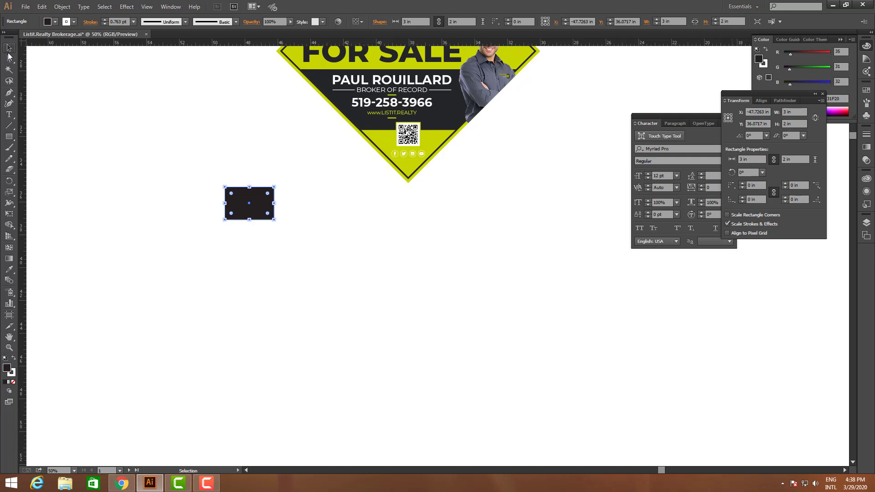
- Scale the small rectangle uniformly by 1200% with the Scale tool
click(8, 181)
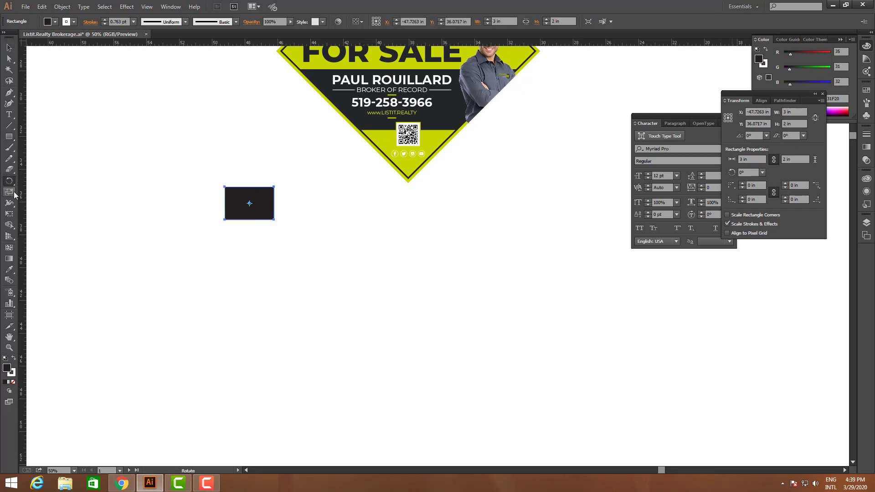
click(12, 193)
alt+click(223, 215)
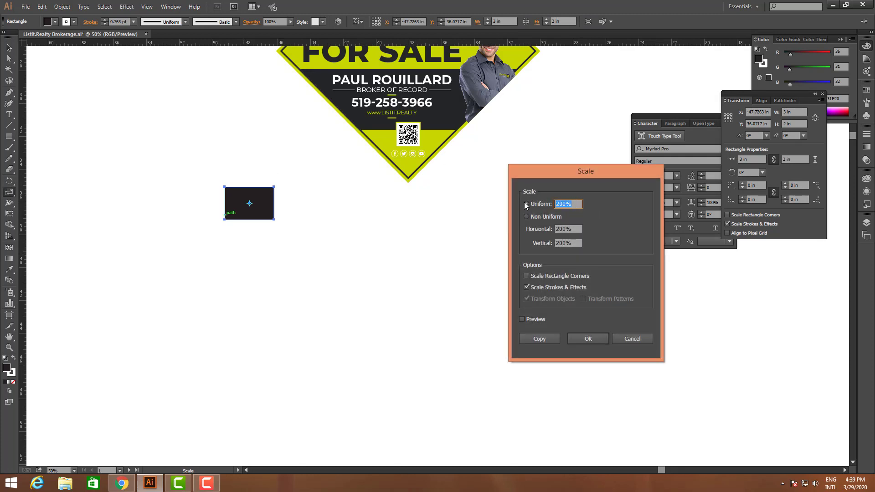
text(1200)
key(Return)
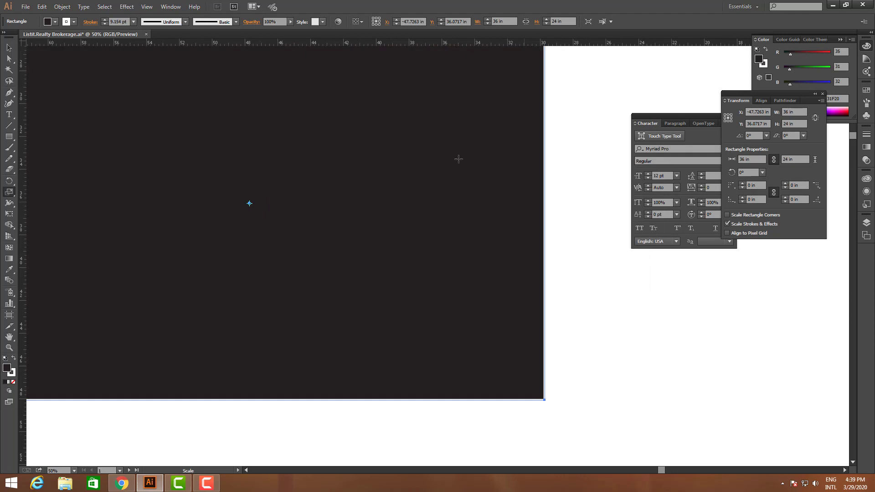
- Move the enlarged rectangle down off the sign's text and check its width and height
click(9, 48)
drag(307, 183, 420, 308)
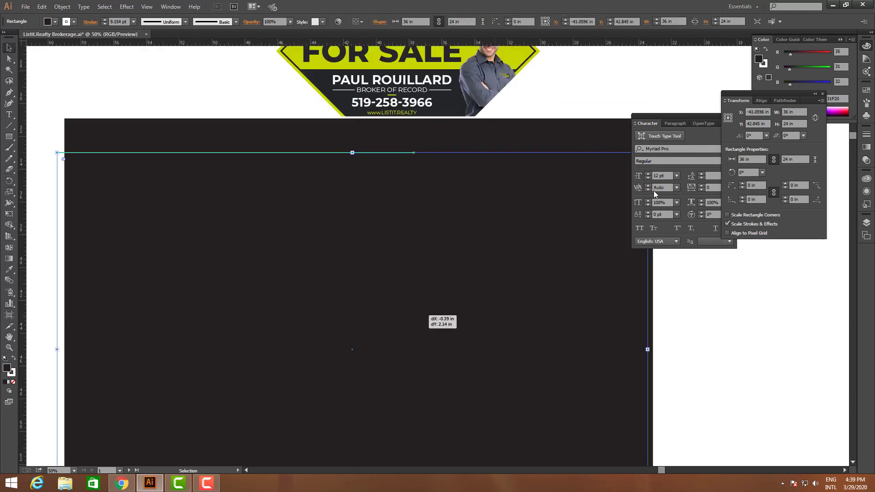
click(791, 111)
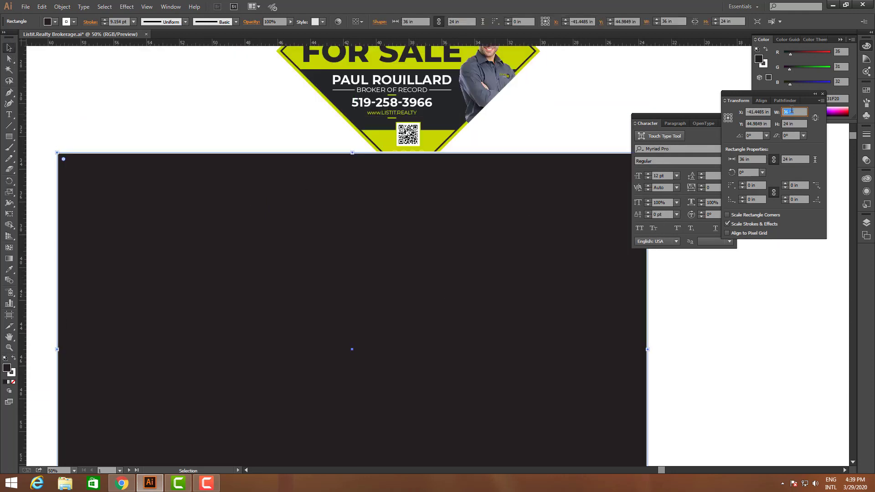
key(Tab)
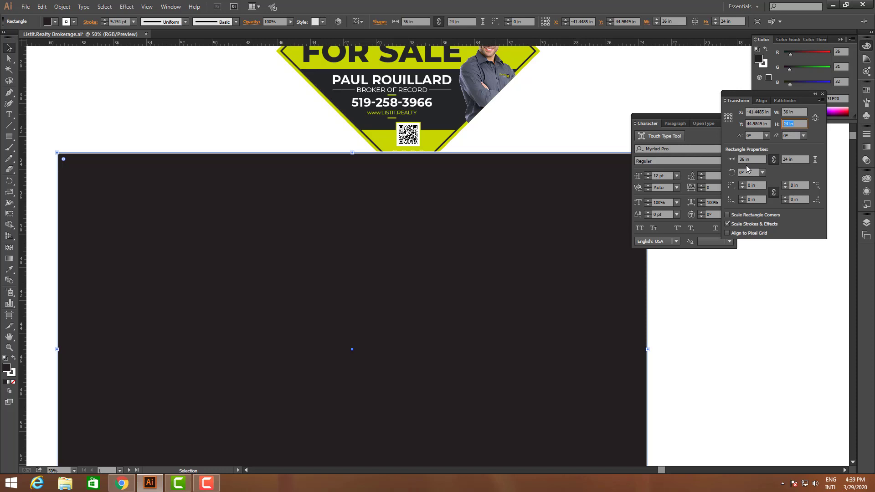
- Scale the rectangle uniformly by 10% and move it up beside the sign's lower corner
click(8, 192)
key(Return)
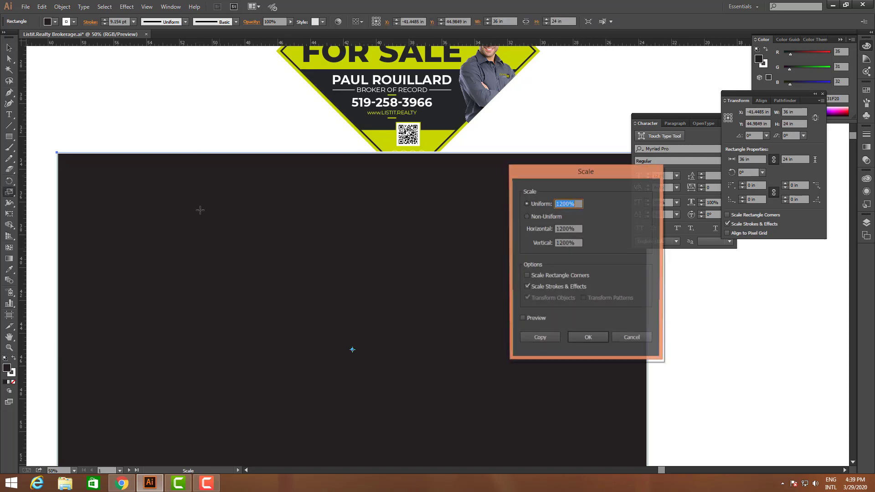
text(10)
key(Return)
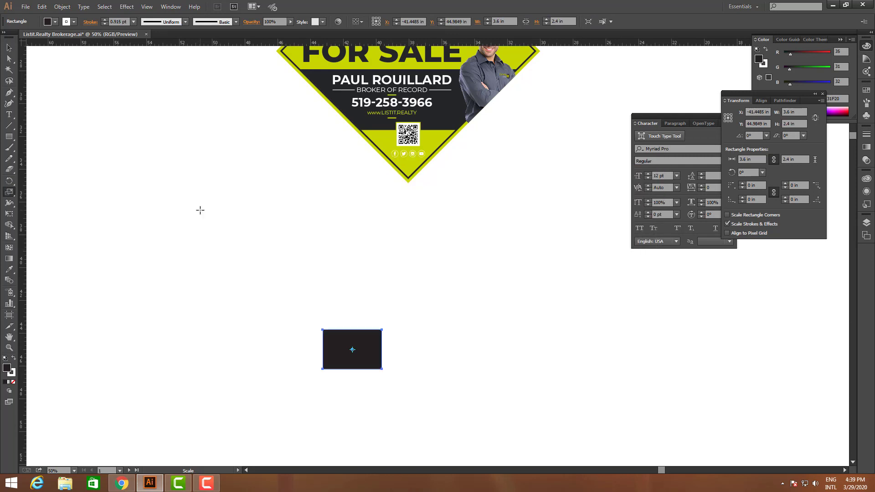
key(a)
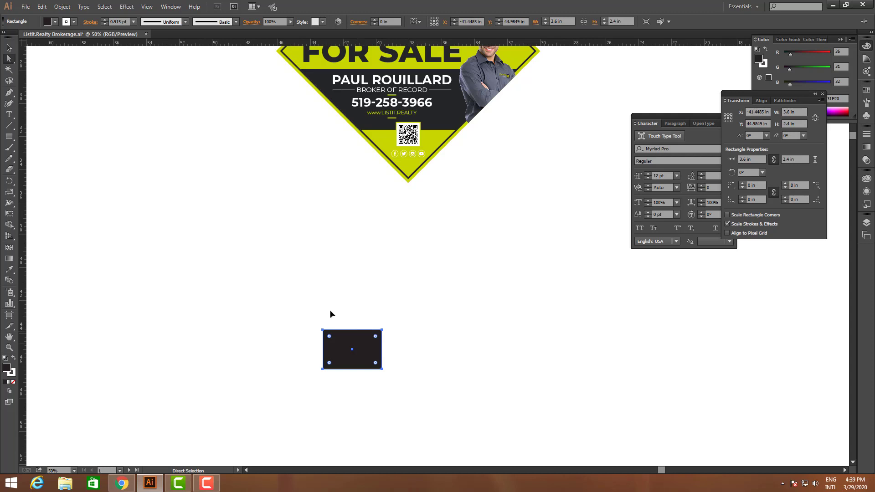
drag(356, 354, 263, 229)
key(v)
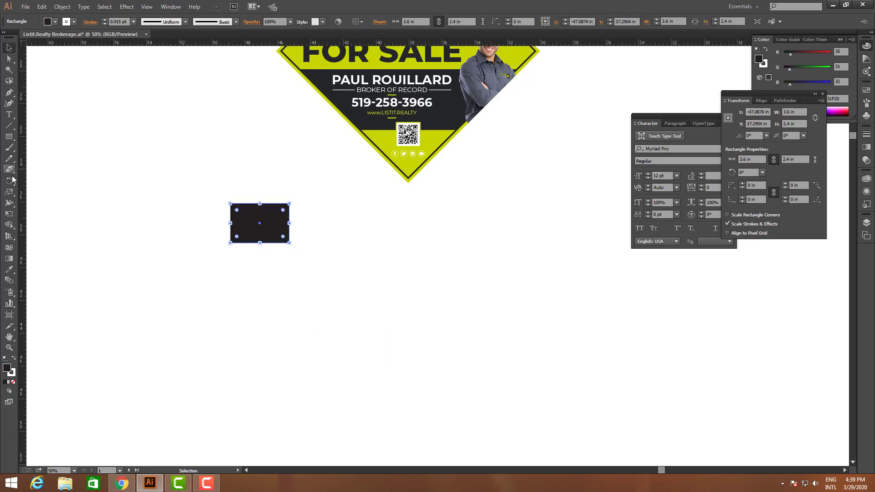
- Swap the Scale tool for the Shear tool, then stretch the rectangle freehand to about 6.91 by 9.2 in and deselect it
click(9, 192)
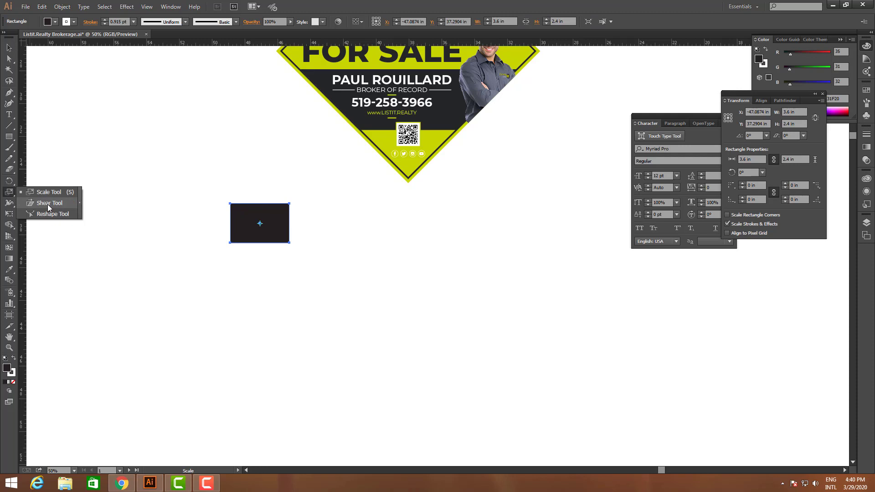
key(v)
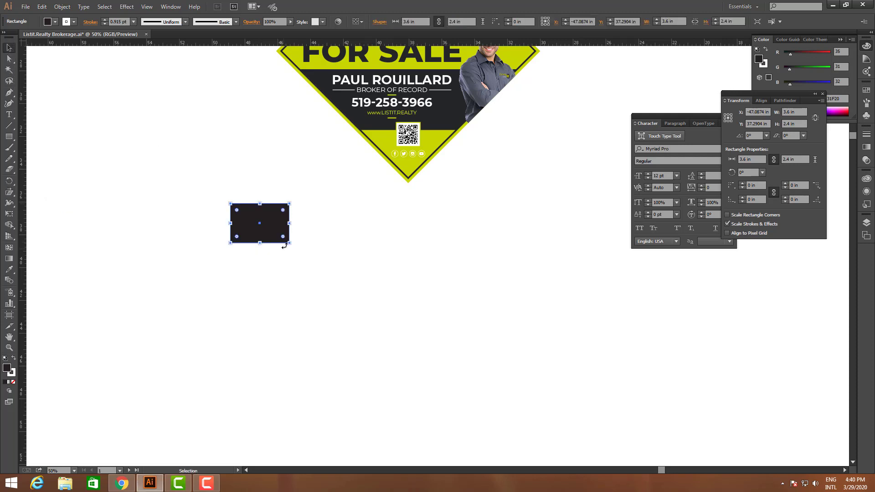
drag(288, 244, 344, 354)
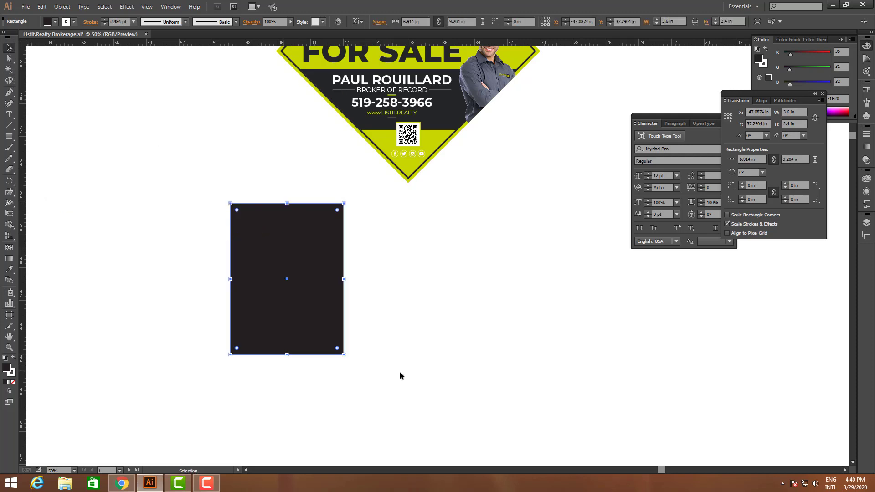
click(401, 373)
- Select the whole sign and preview a 12° horizontal shear, keeping the Shear options clear of the artwork
scroll(402, 372, up, 8)
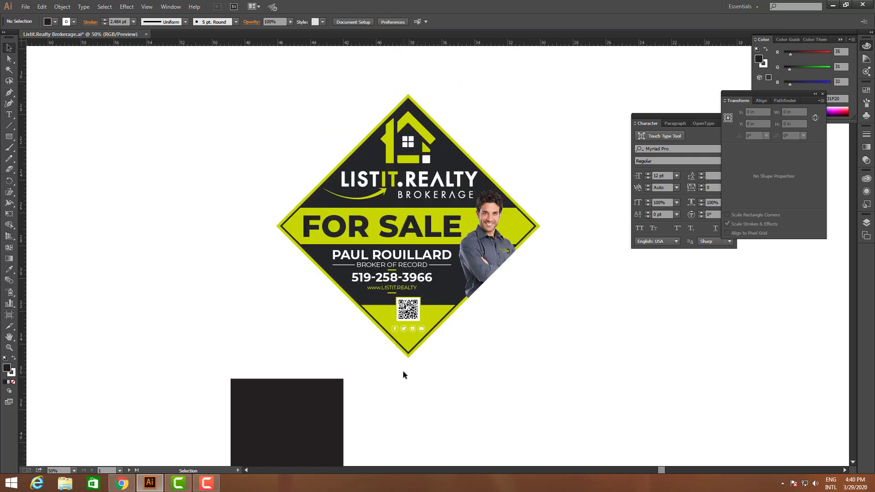
drag(297, 101, 573, 350)
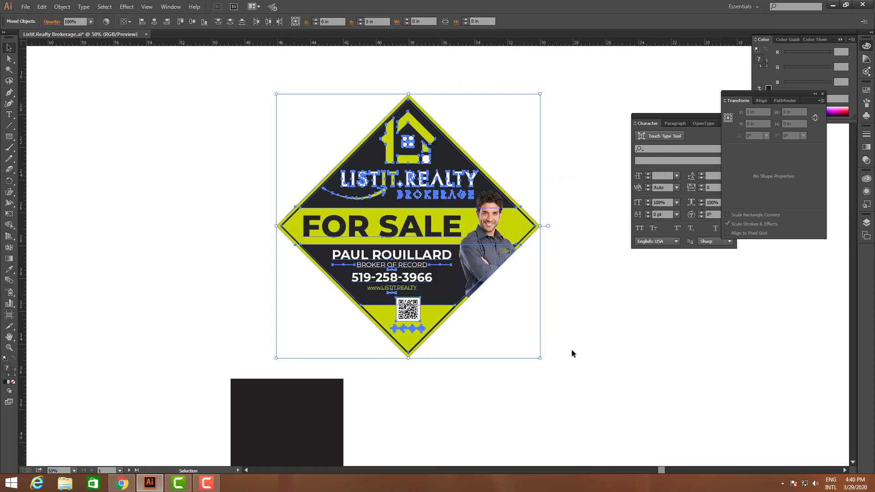
click(10, 195)
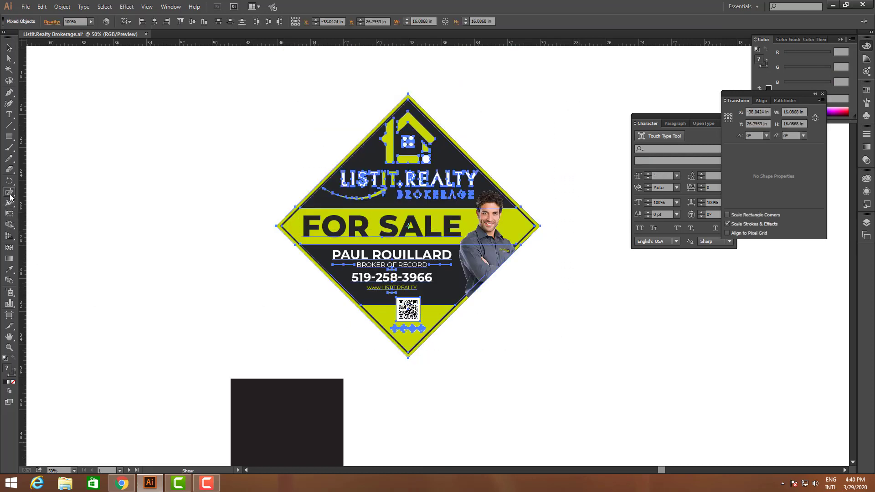
double_click(9, 194)
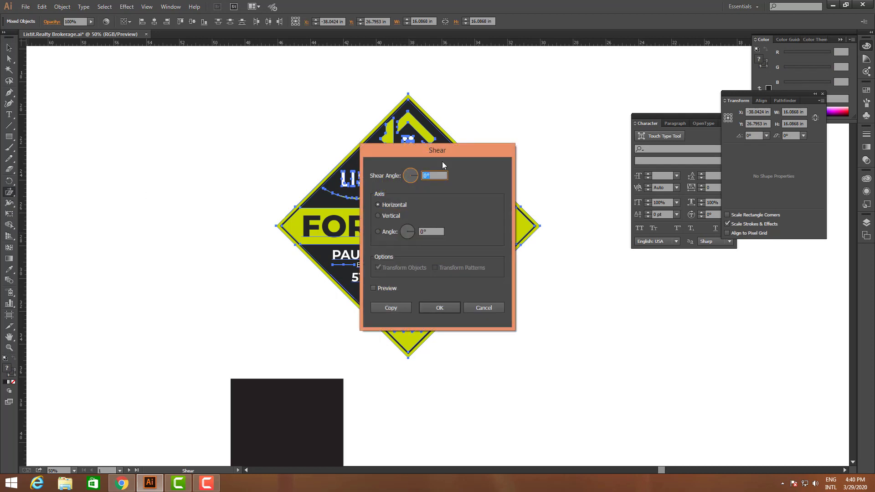
drag(444, 150, 447, 139)
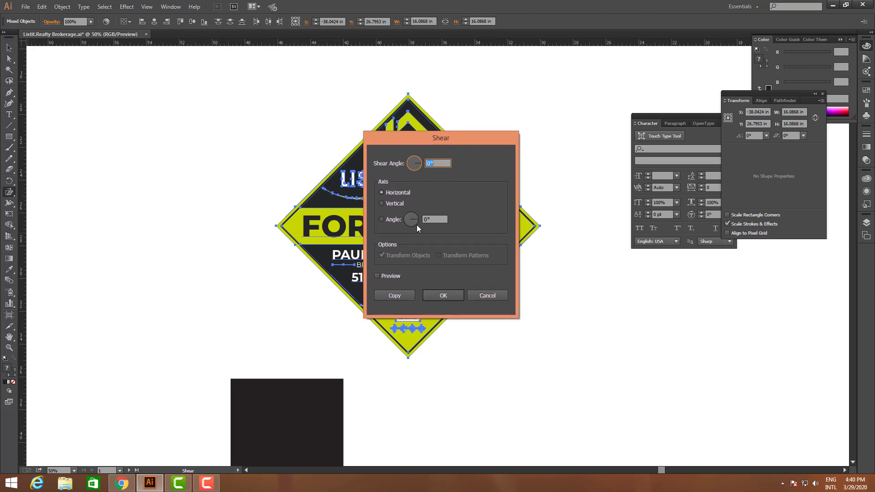
click(405, 193)
click(395, 218)
key(shift+Tab)
click(385, 277)
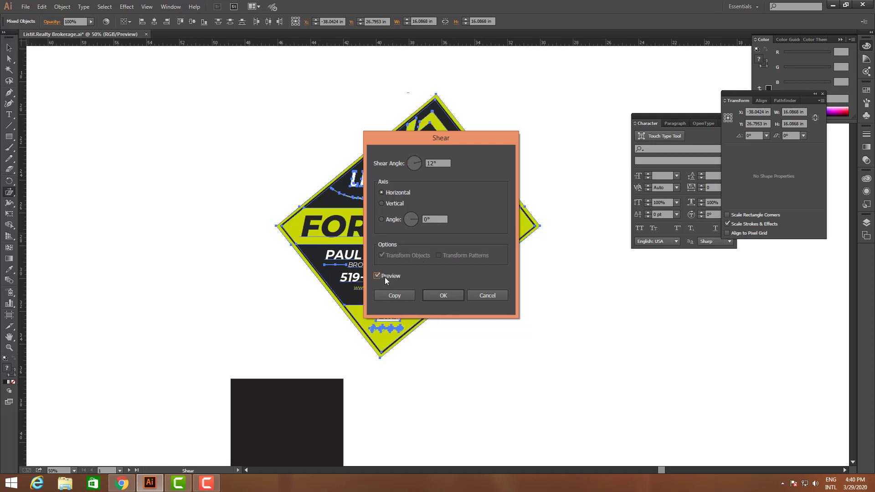
drag(460, 137, 666, 269)
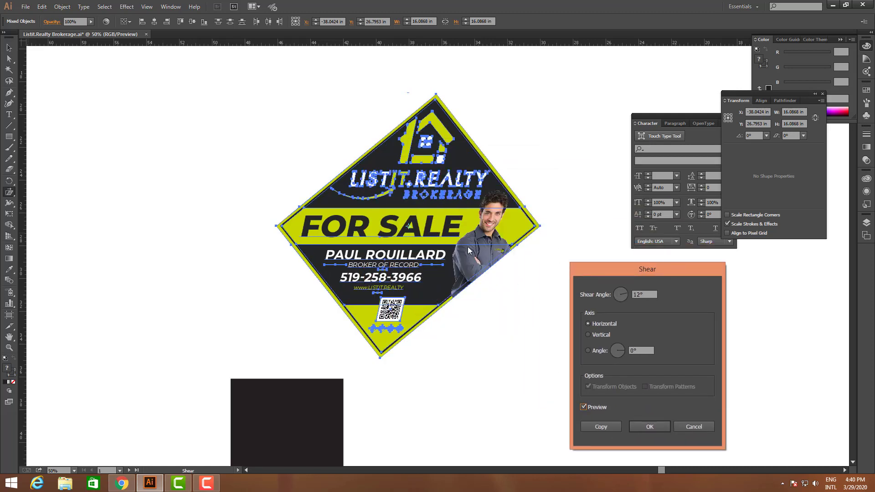
- Increase the sign's shear angle to 32°
click(641, 294)
key(Up)
key(Up)
key(Up)
key(Up)
key(Up)
key(Up)
key(Up)
key(Up)
key(Up)
key(Up)
key(Up)
key(Up)
key(Up)
key(Up)
key(Up)
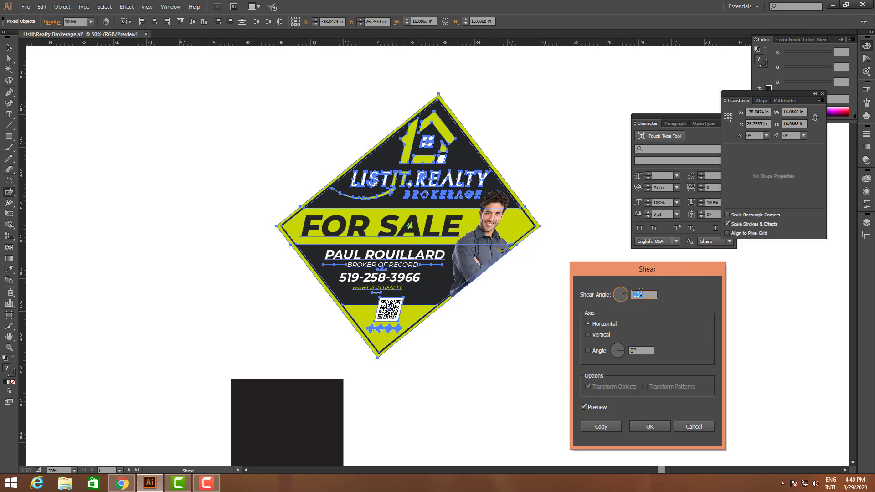
key(Up)
key(Up)
key(Up)
key(Up)
key(Up)
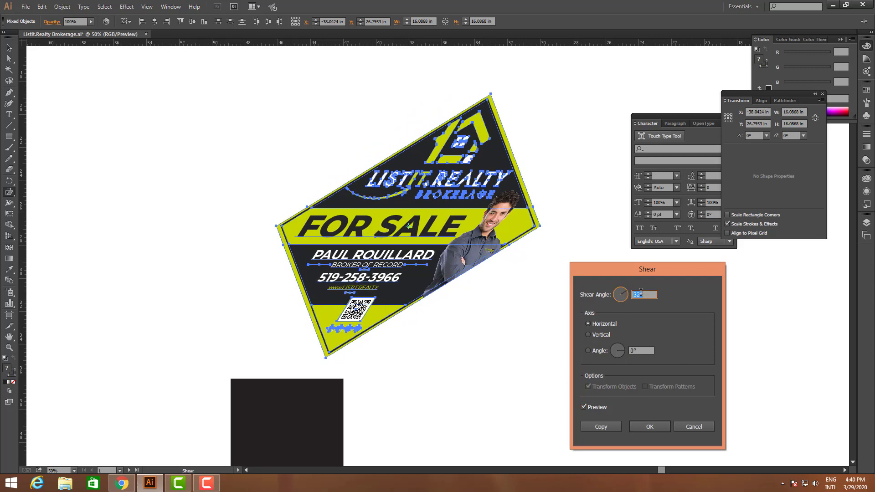
- Compare the horizontal and vertical shear axes on the sign at the 32° shear angle
click(601, 335)
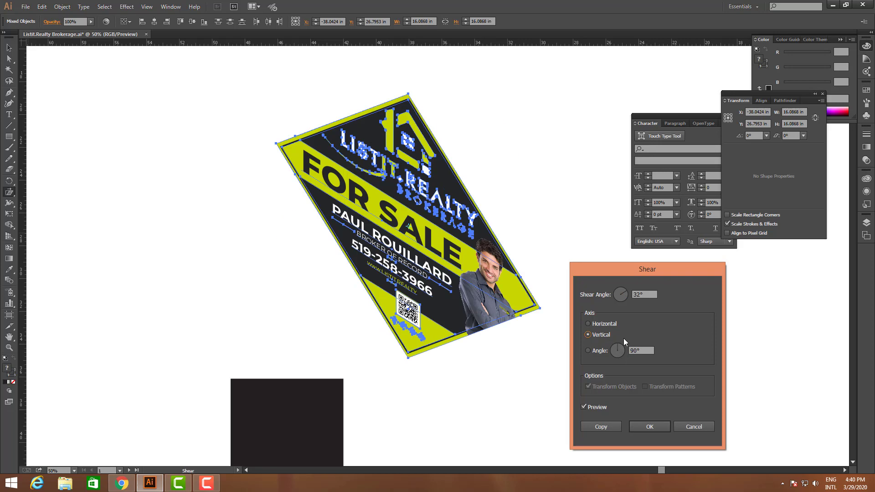
click(619, 325)
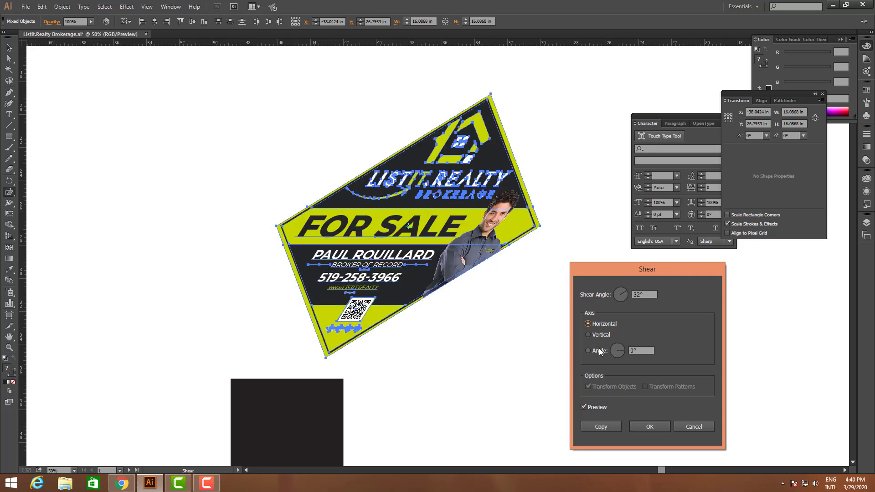
click(600, 335)
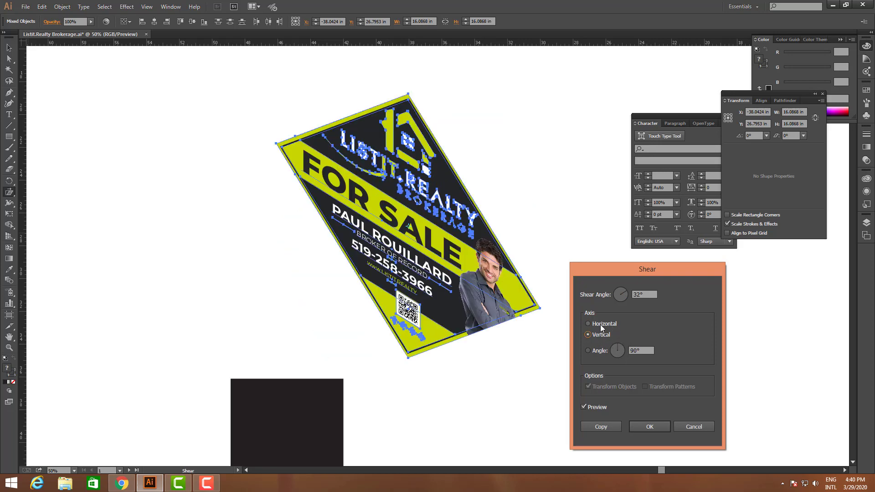
click(600, 324)
click(602, 336)
- Preview the sign's 32° shear along a custom 50° axis, then discard the shear
click(601, 351)
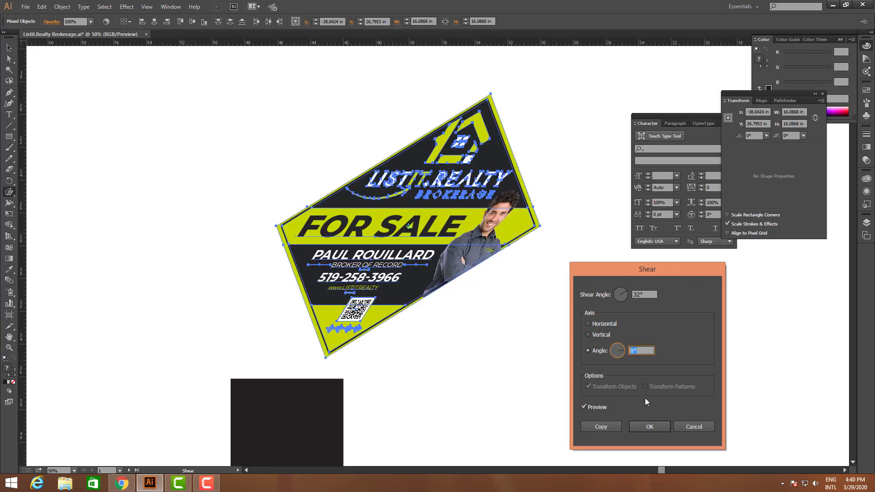
text(50)
key(Tab)
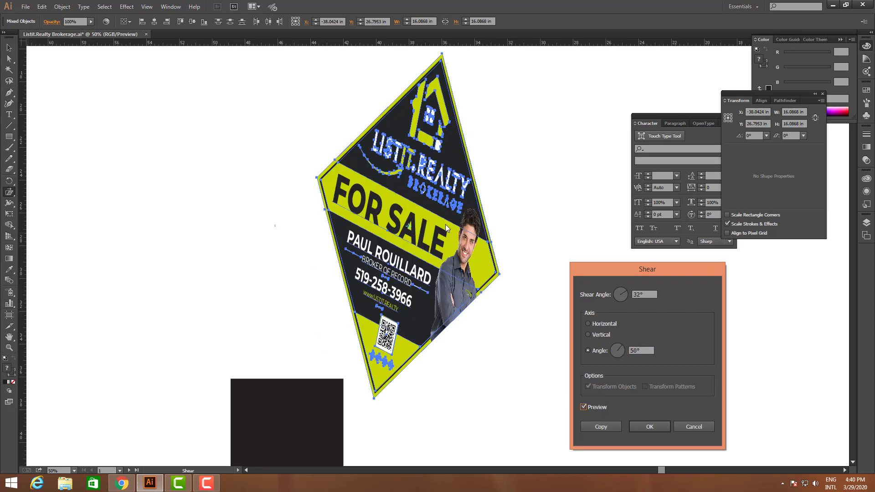
drag(610, 268, 611, 206)
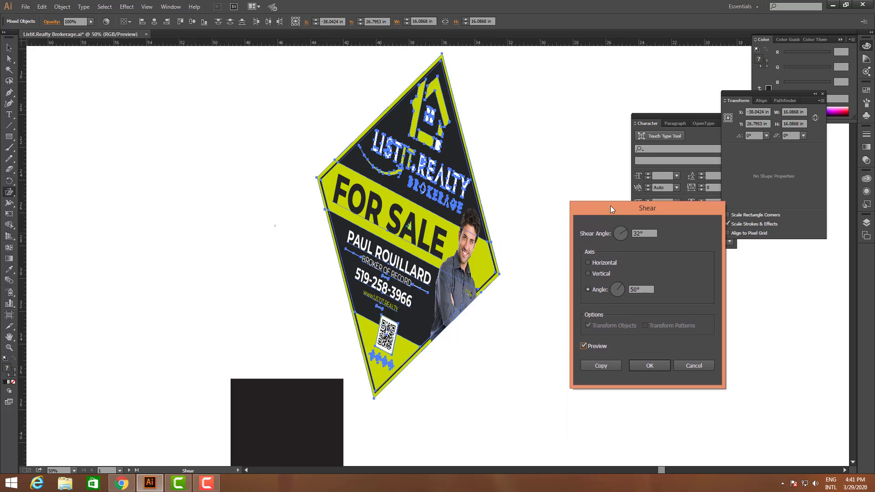
click(684, 365)
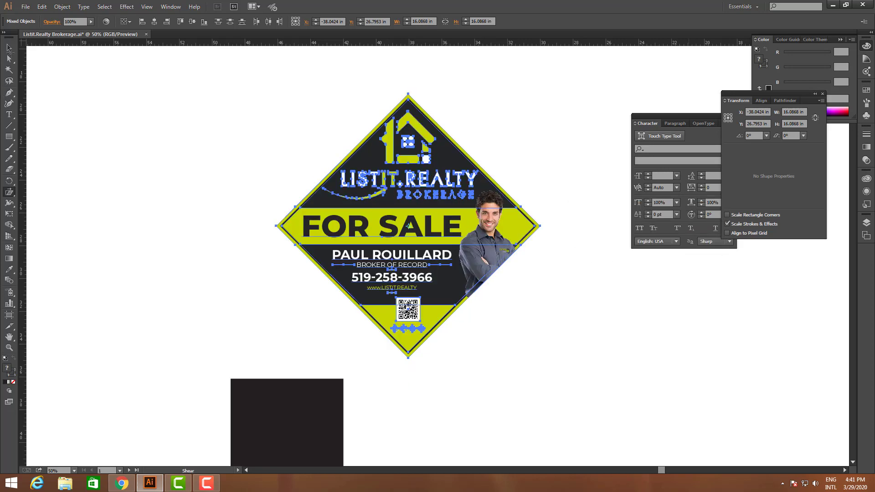
- Move the rectangle beside the sign's left corner and preview a 19° horizontal shear on it
key(v)
drag(278, 390, 171, 170)
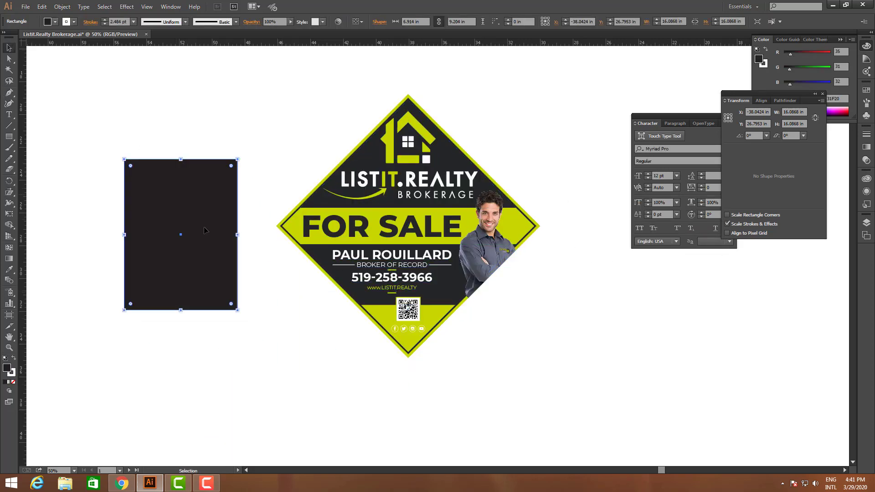
drag(9, 192, 47, 207)
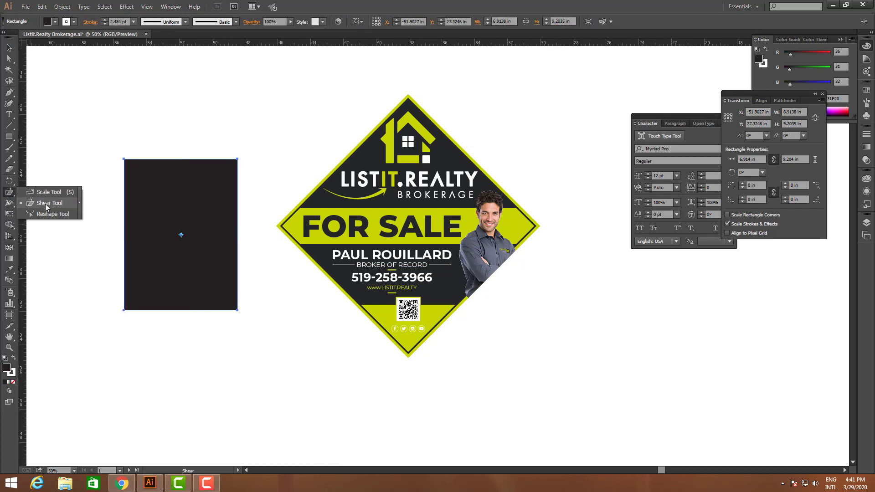
double_click(9, 192)
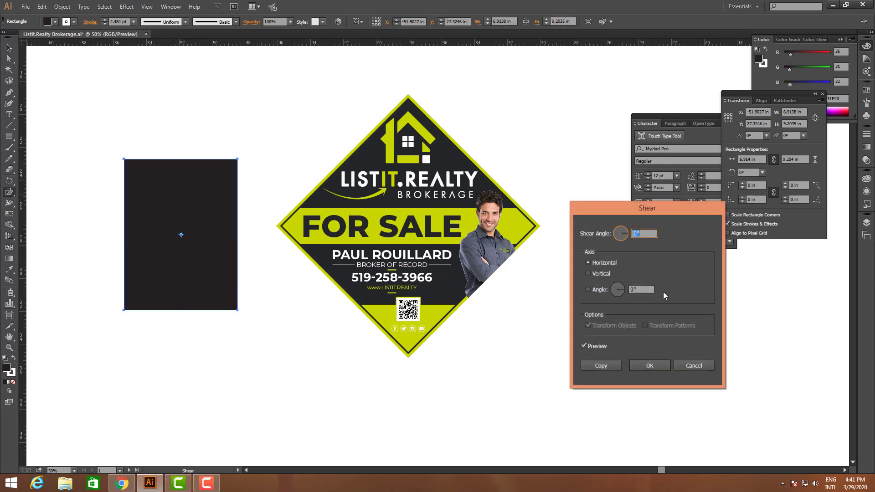
click(643, 234)
key(Up)
key(Up)
key(Up)
key(Up)
key(Up)
key(Up)
key(Up)
key(Up)
key(Up)
key(Up)
key(Up)
key(Up)
key(Up)
key(Up)
key(Up)
key(Up)
key(Up)
key(Up)
key(Up)
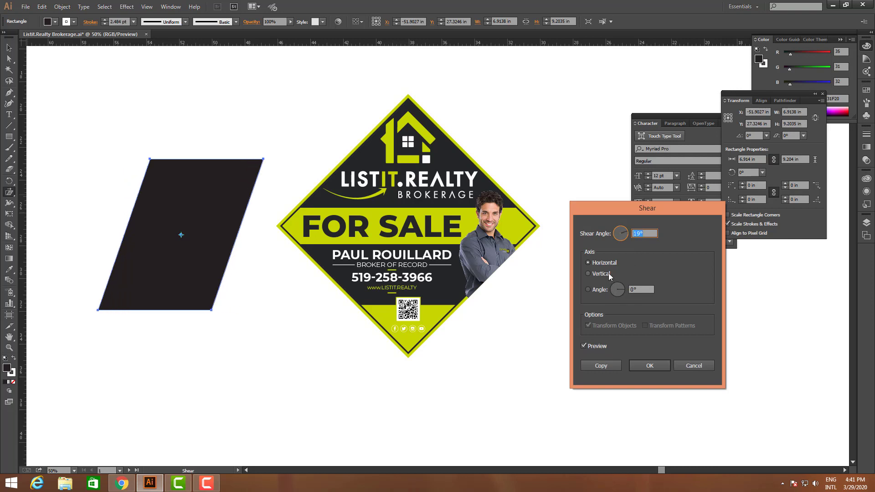
- Try the vertical axis and custom axes of 0° and 19°, then apply the rectangle's 19° shear along a 24° axis
click(611, 275)
double_click(637, 289)
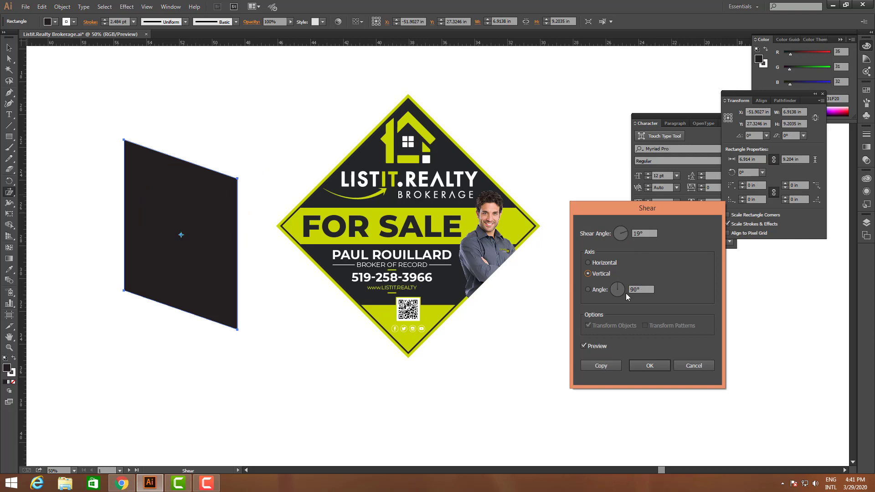
text(0)
drag(637, 288, 611, 289)
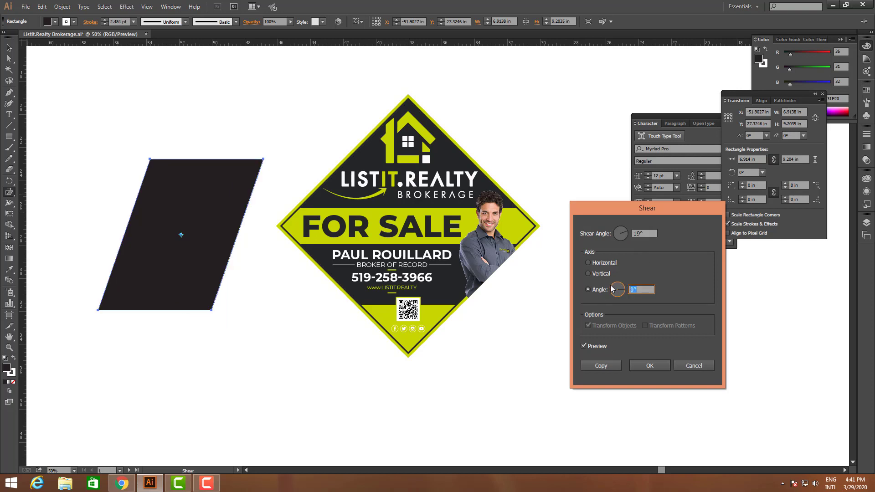
text(19)
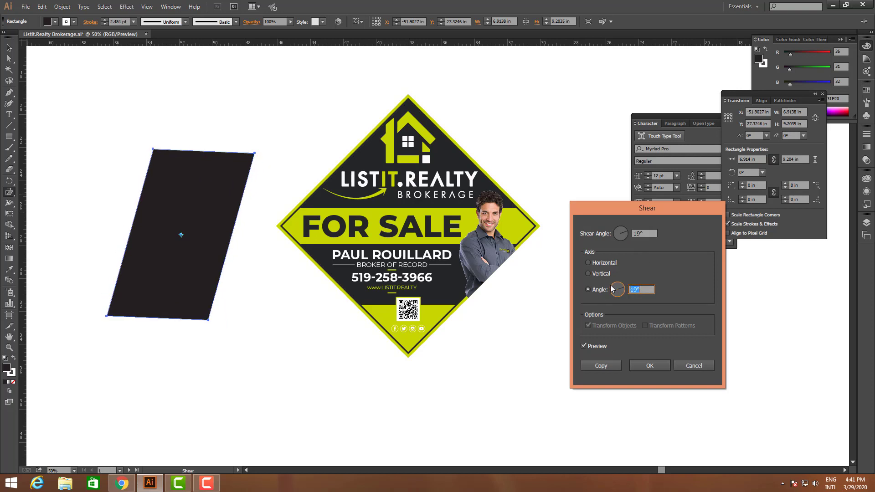
text(24)
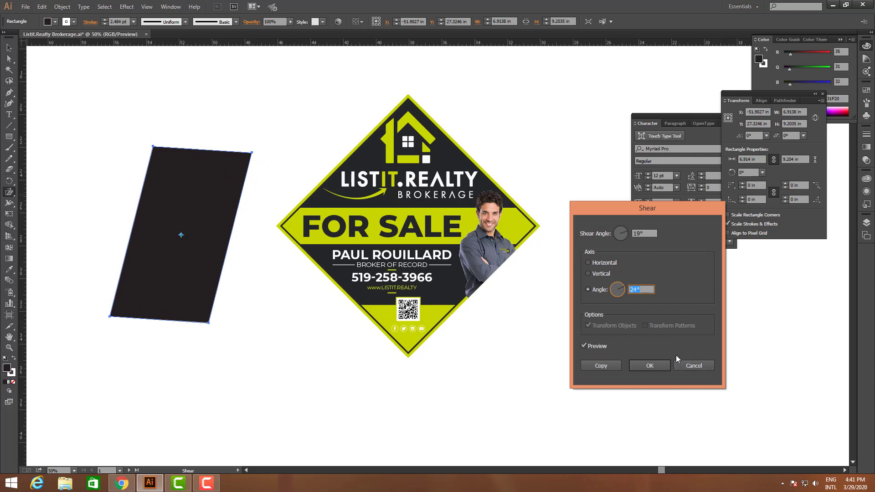
click(649, 365)
- Move the sheared rectangle up beside the sign's upper half and deselect it
click(7, 50)
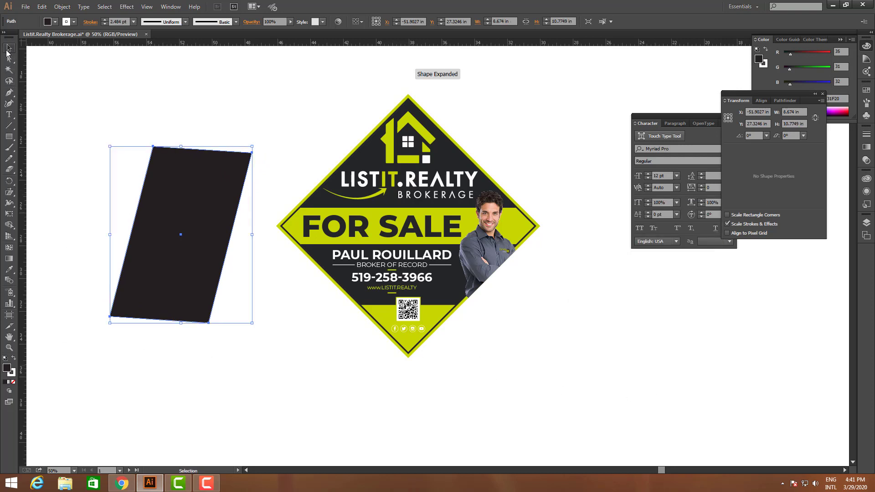
drag(208, 222, 194, 150)
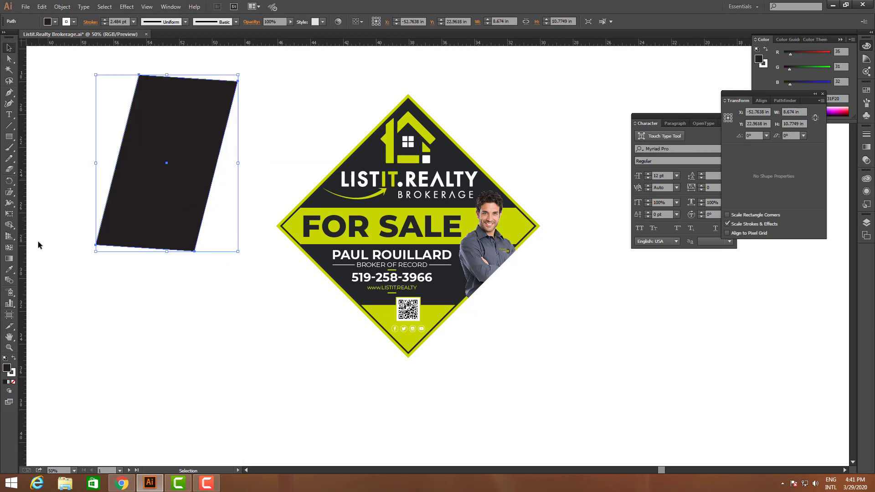
click(187, 293)
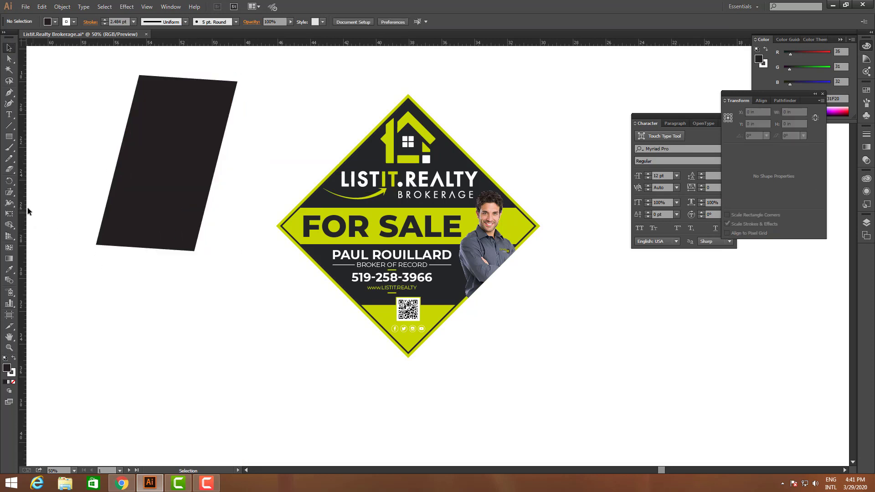
- Draw a second rectangle about 10.89 by 6.67 in below the sheared shape
click(9, 192)
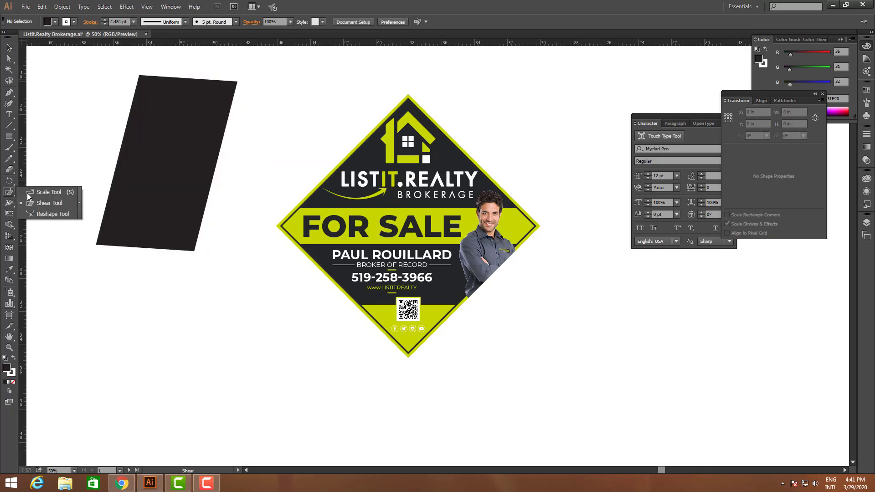
click(51, 214)
click(10, 137)
drag(161, 300, 339, 409)
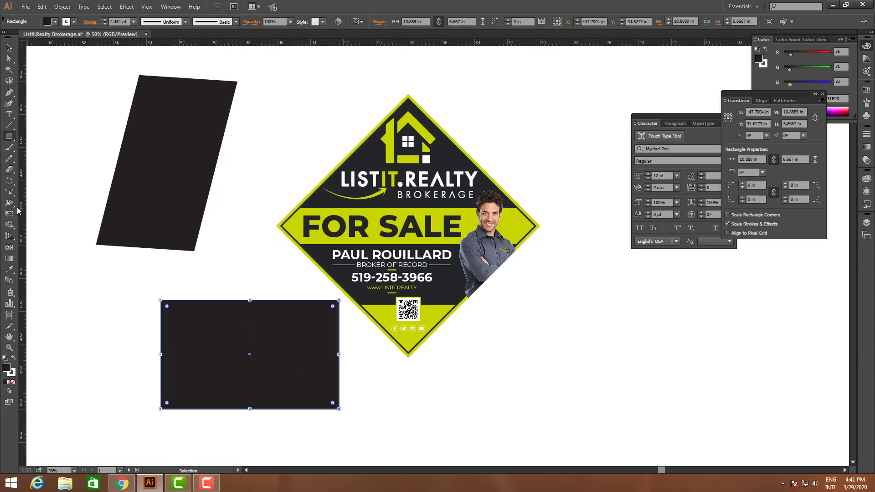
- Shift the new rectangle down and left, away from the sign's lower edge
click(9, 192)
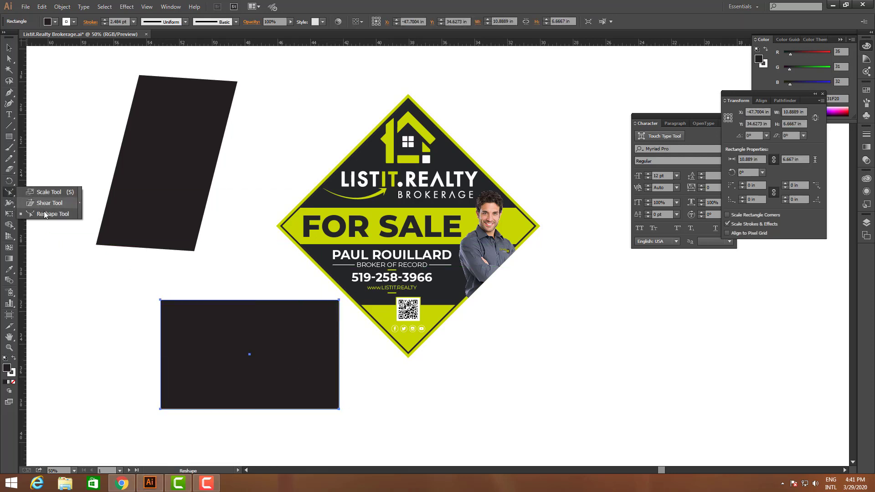
click(45, 214)
scroll(275, 357, down, 2)
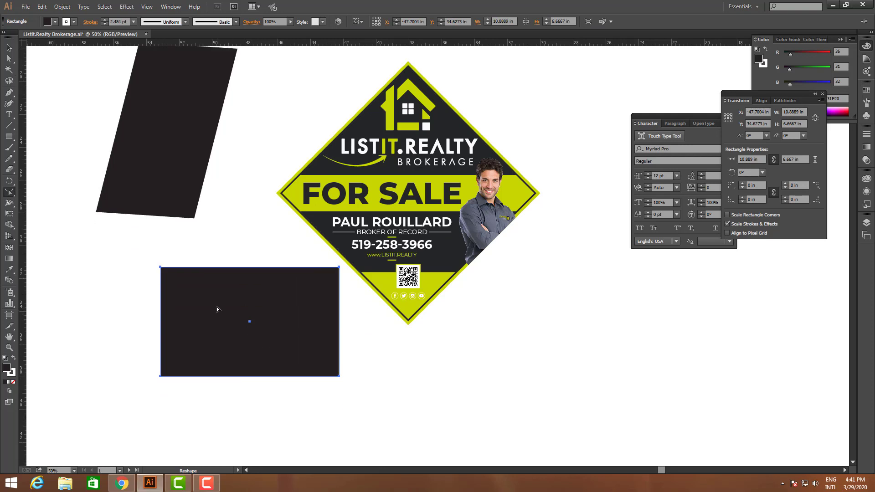
click(9, 48)
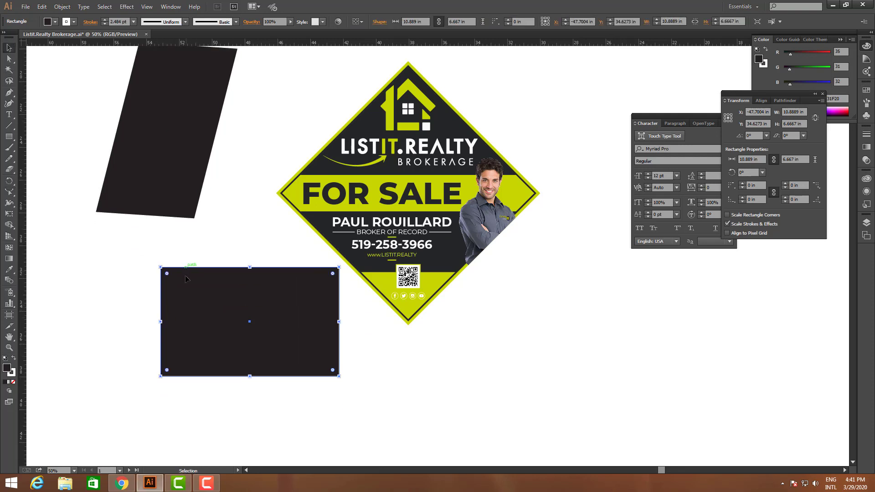
drag(186, 279, 151, 296)
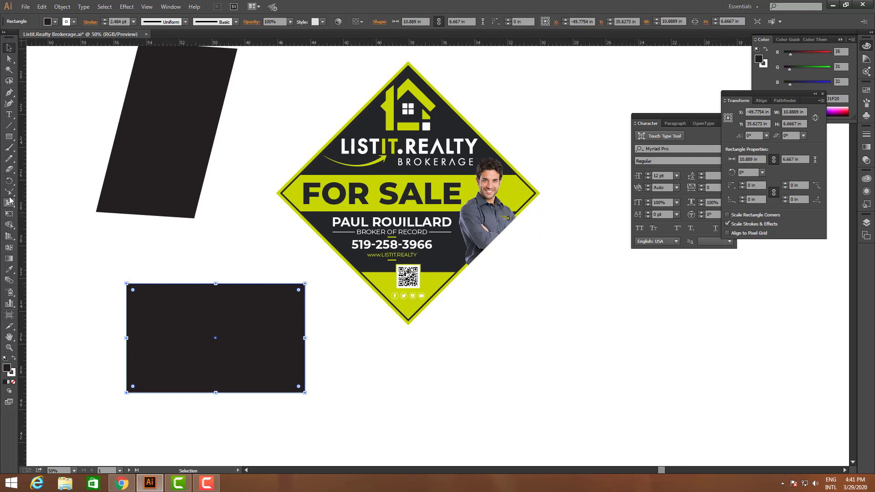
- Add five anchor points along the large rectangle's bottom edge with the Reshape tool and shift the shape slightly down
drag(9, 197, 40, 218)
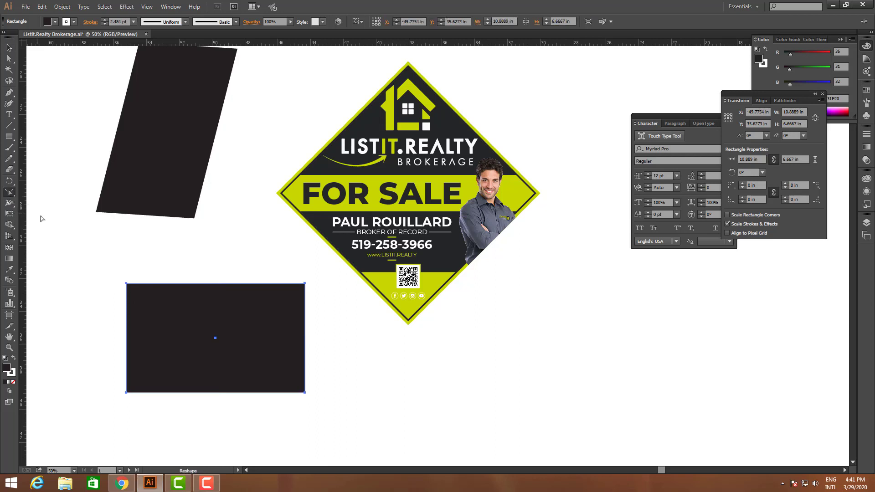
click(167, 393)
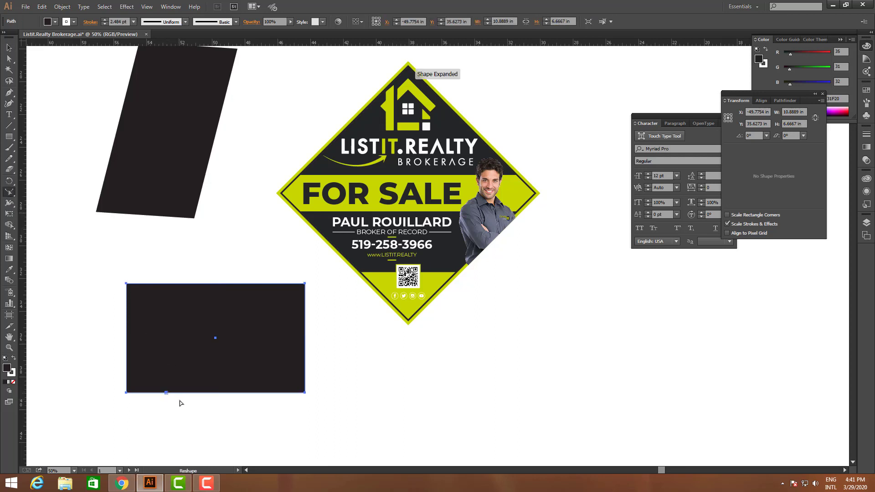
click(210, 392)
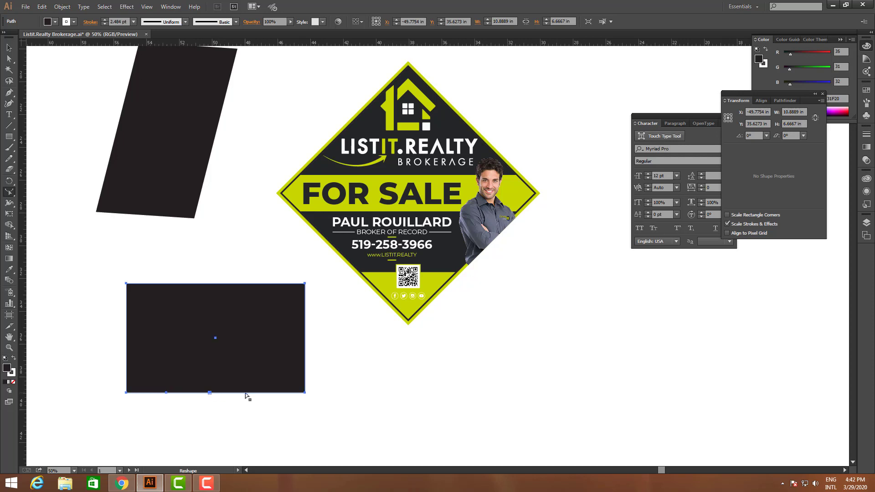
click(246, 393)
click(257, 393)
drag(282, 393, 285, 416)
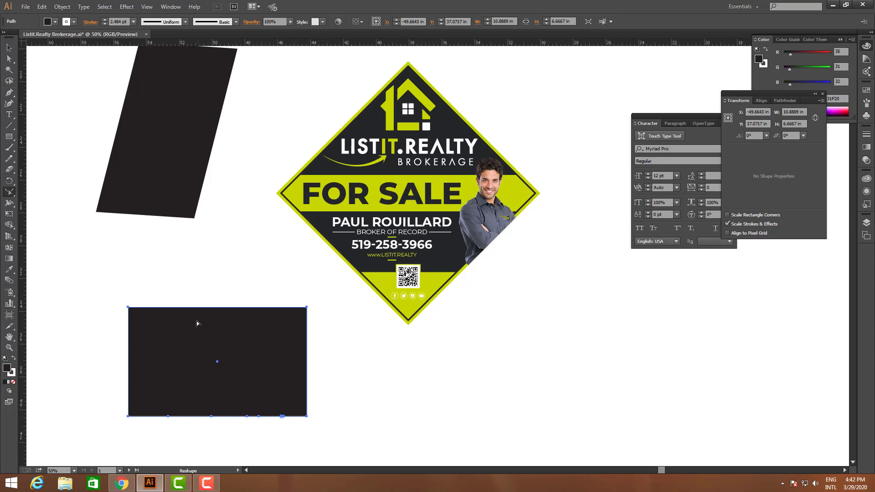
- Pull points and segments of the large rectangle's bottom edge into an irregular wavy outline, then deselect the shape
click(9, 59)
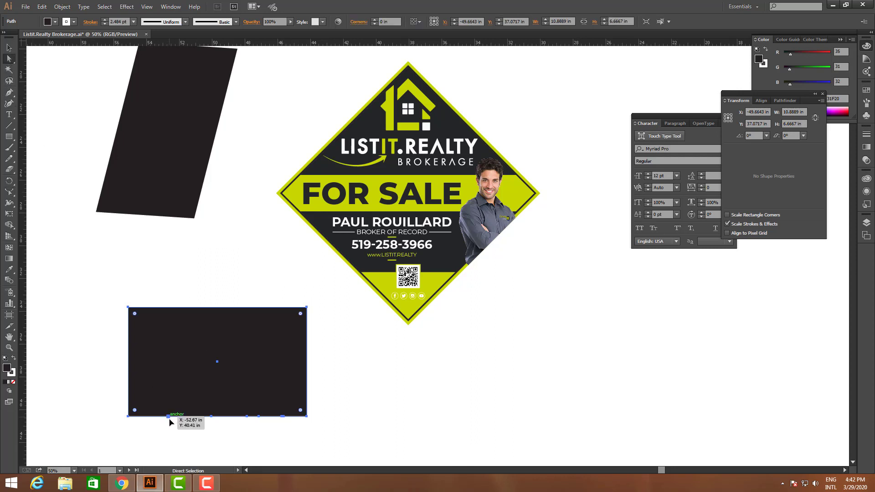
drag(169, 416, 169, 442)
click(168, 438)
click(169, 429)
drag(249, 429, 293, 443)
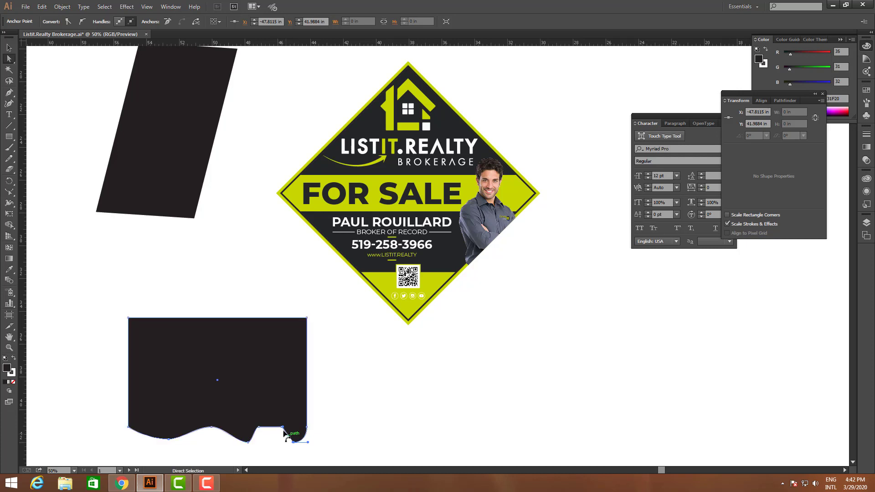
click(341, 442)
- Draw a smaller rectangle about 7.69 by 4.94 in just below the sheared shape
scroll(266, 383, up, 2)
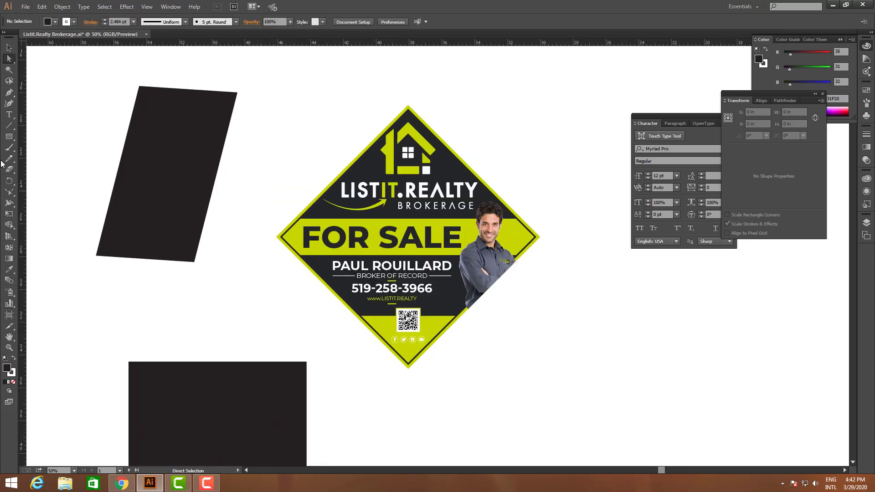
click(13, 141)
mouse_move(58, 267)
mouse_down()
mouse_move(113, 313)
mouse_move(184, 349)
mouse_up()
click(9, 59)
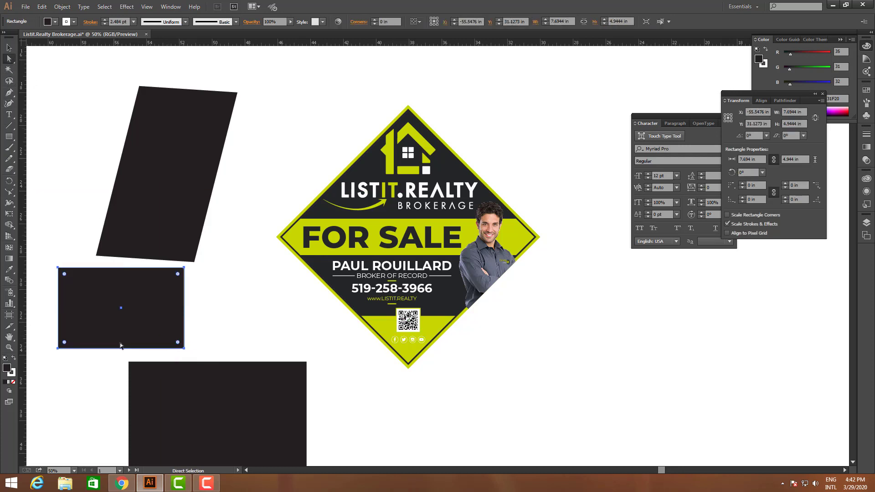
- Add a Reshape point midway along the small rectangle's bottom edge, bow that edge outward into a smooth curve, and deselect the shape
drag(9, 191, 49, 213)
click(119, 349)
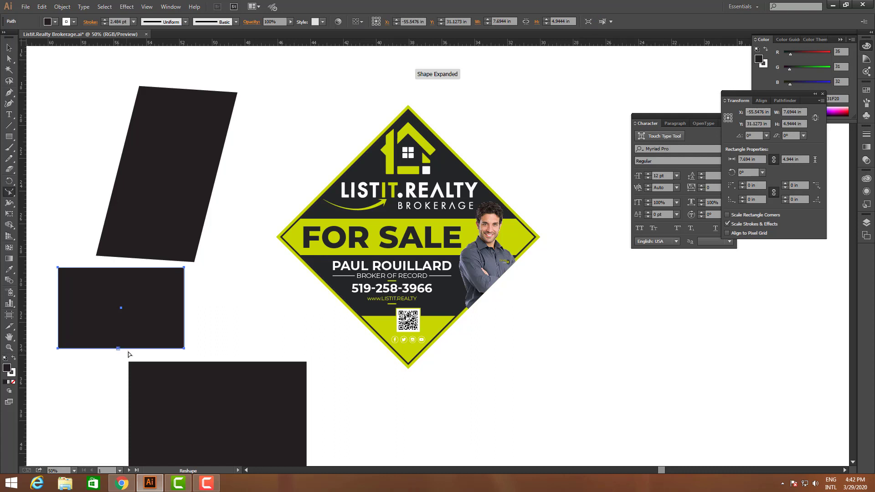
click(10, 61)
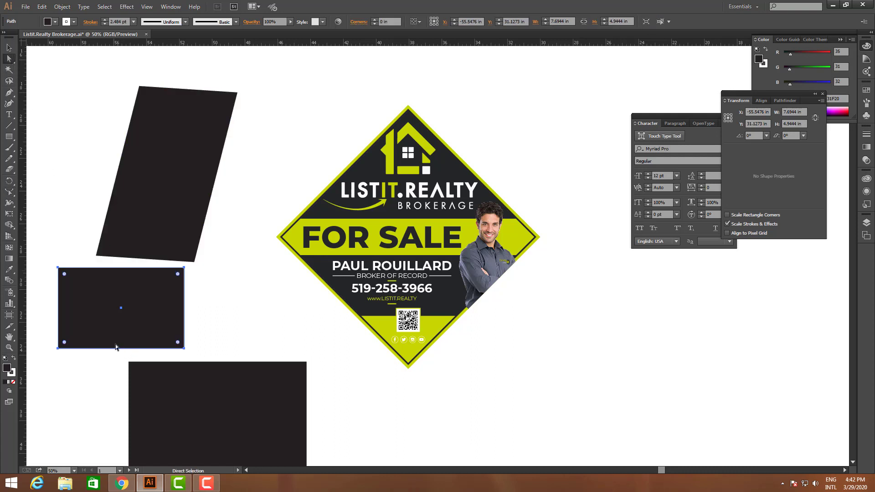
mouse_move(118, 349)
mouse_down()
mouse_move(117, 360)
mouse_move(114, 311)
mouse_move(114, 342)
mouse_up()
click(122, 343)
click(241, 340)
scroll(241, 340, up, 2)
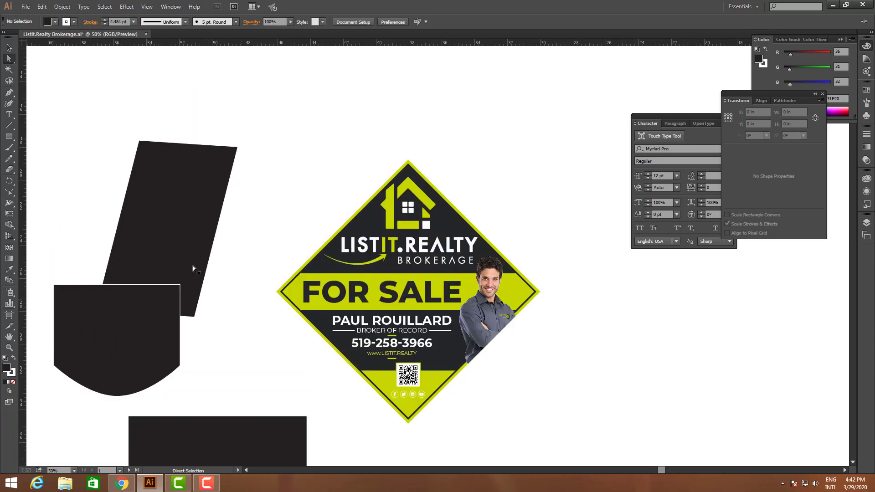
- Move the sheared rectangle up and to the right, and reposition the curved-bottom shape clear of it and the large wavy rectangle
drag(196, 271, 301, 159)
drag(135, 328, 147, 279)
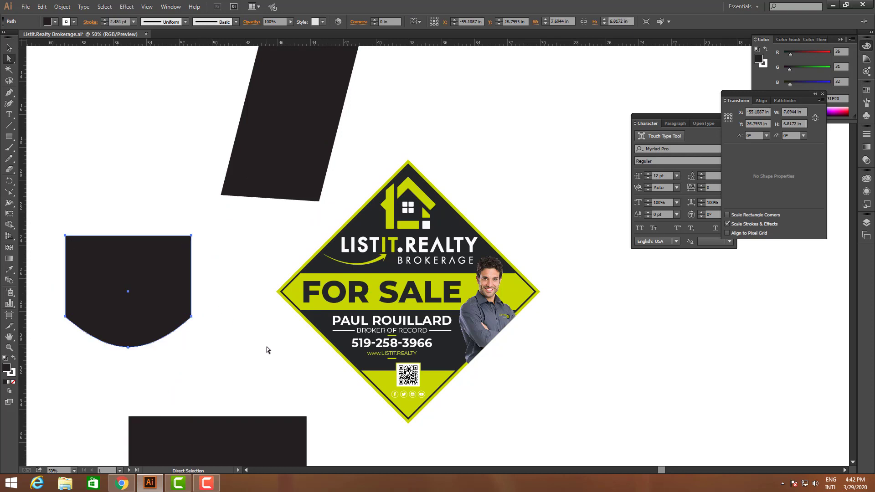
click(267, 347)
scroll(220, 359, down, 1)
scroll(220, 361, down, 2)
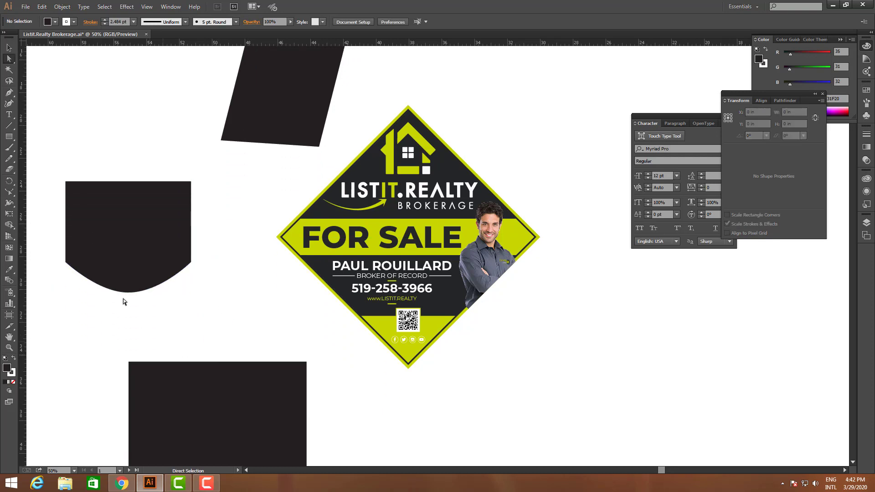
drag(143, 244, 151, 258)
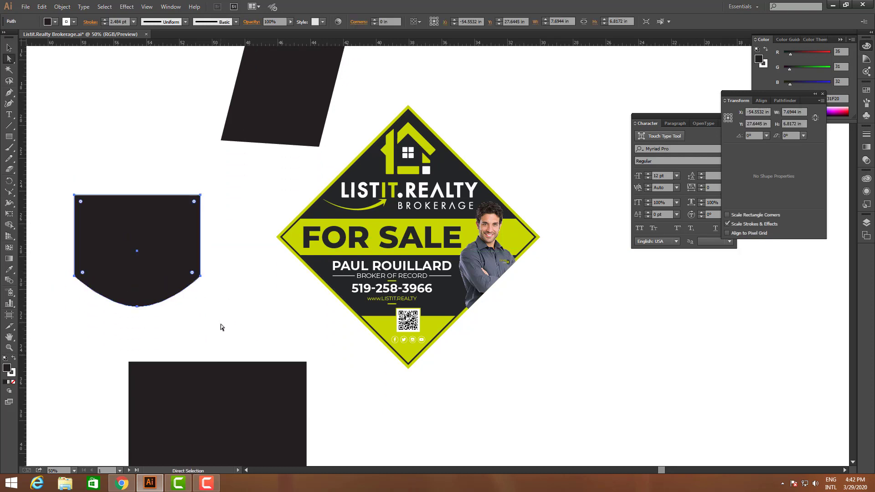
- Add a Reshape point midway along the small shape's top edge, bow that edge upward, flatten its bottom curve slightly, and deselect
scroll(220, 358, up, 2)
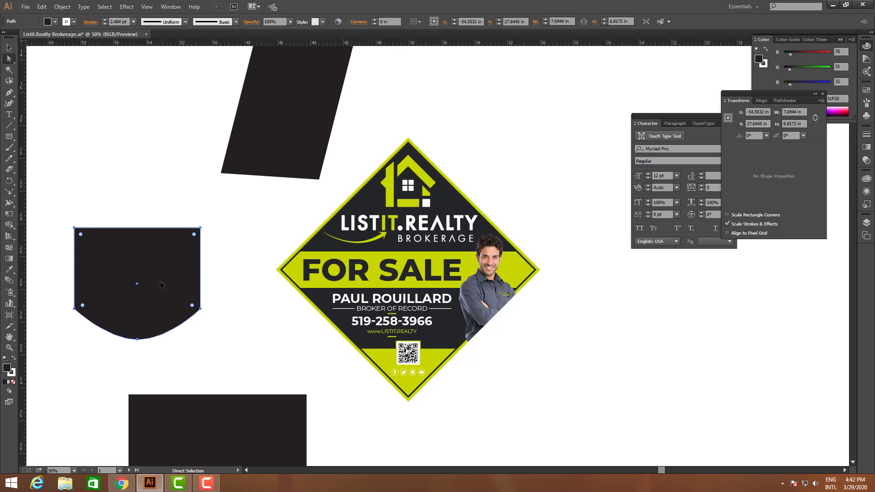
click(9, 192)
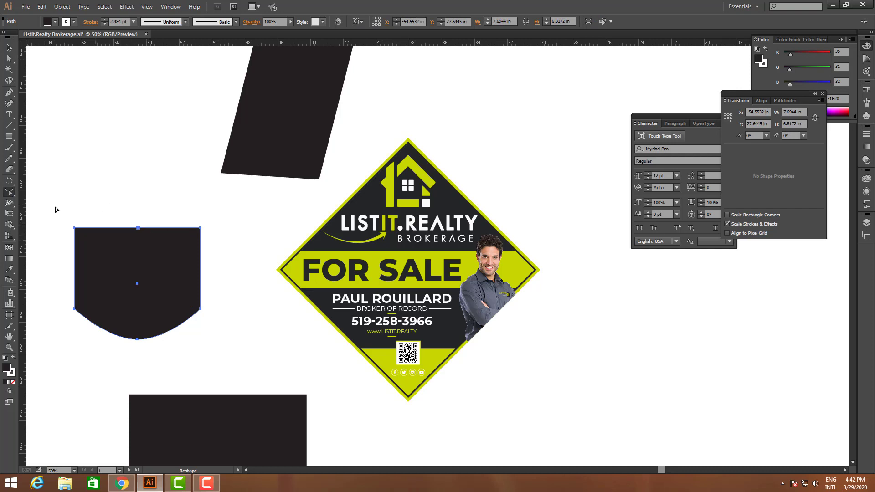
click(9, 58)
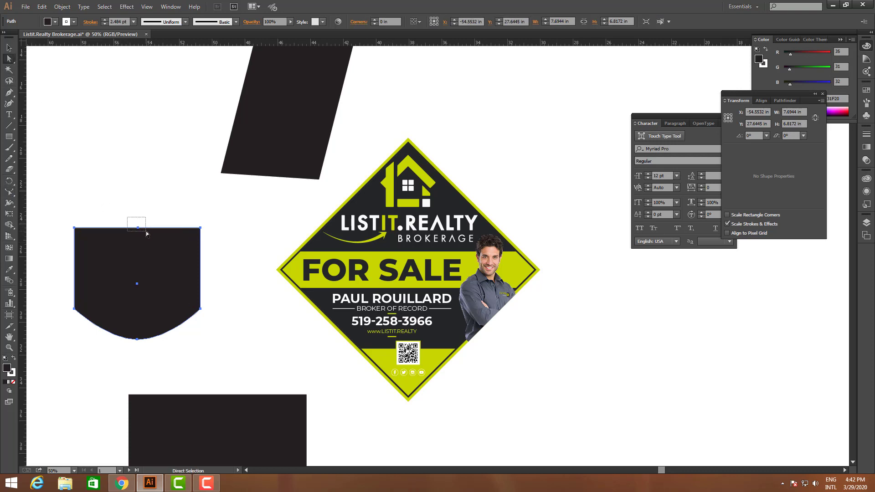
drag(146, 233, 138, 206)
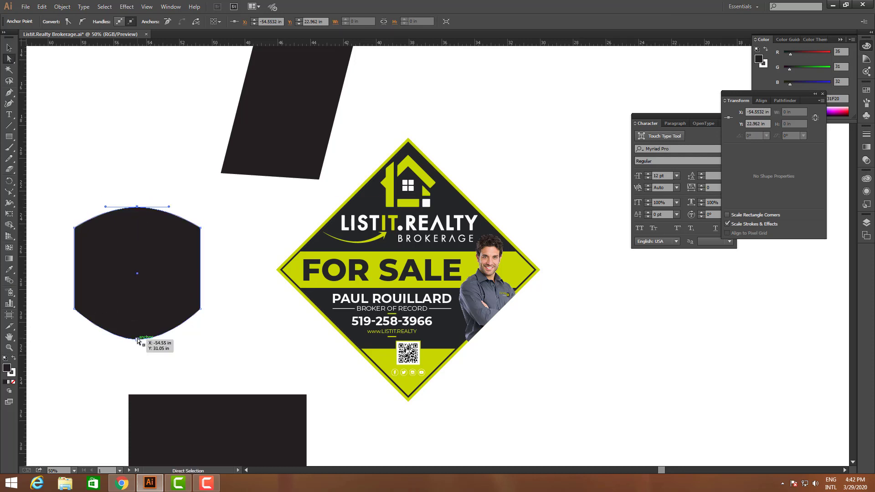
drag(138, 339, 137, 328)
click(275, 379)
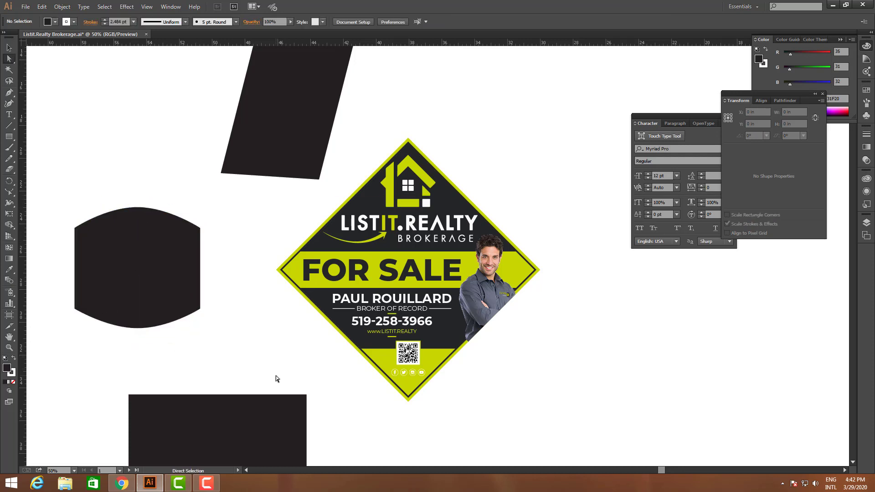
scroll(276, 376, down, 3)
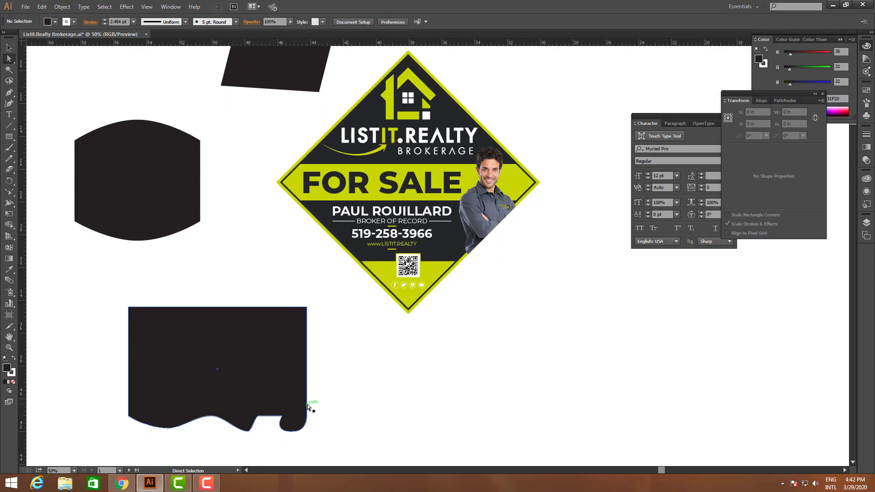
scroll(307, 404, up, 3)
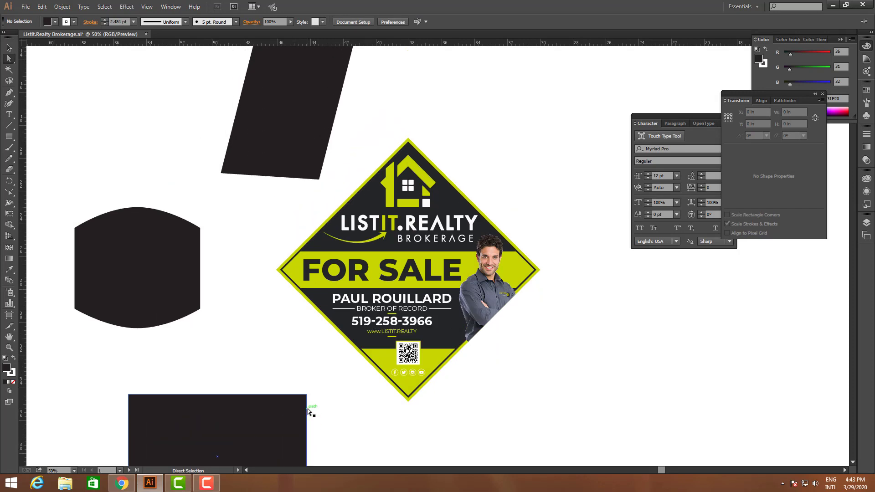
scroll(307, 409, up, 2)
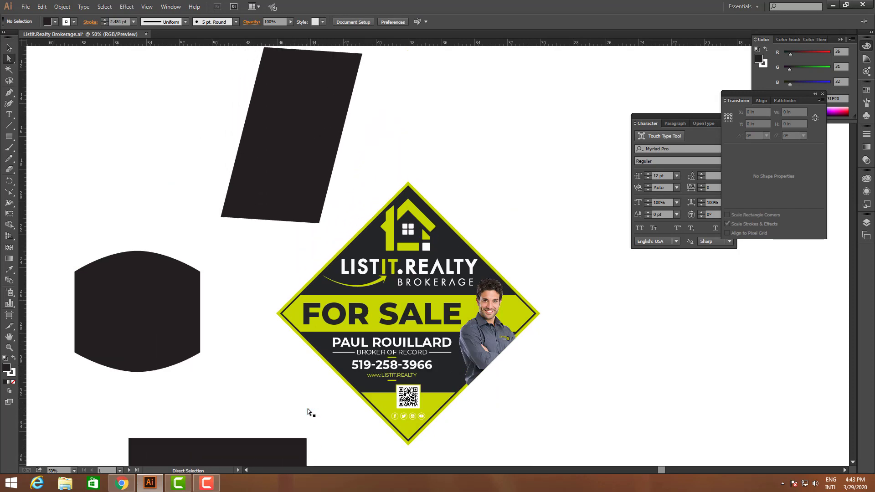